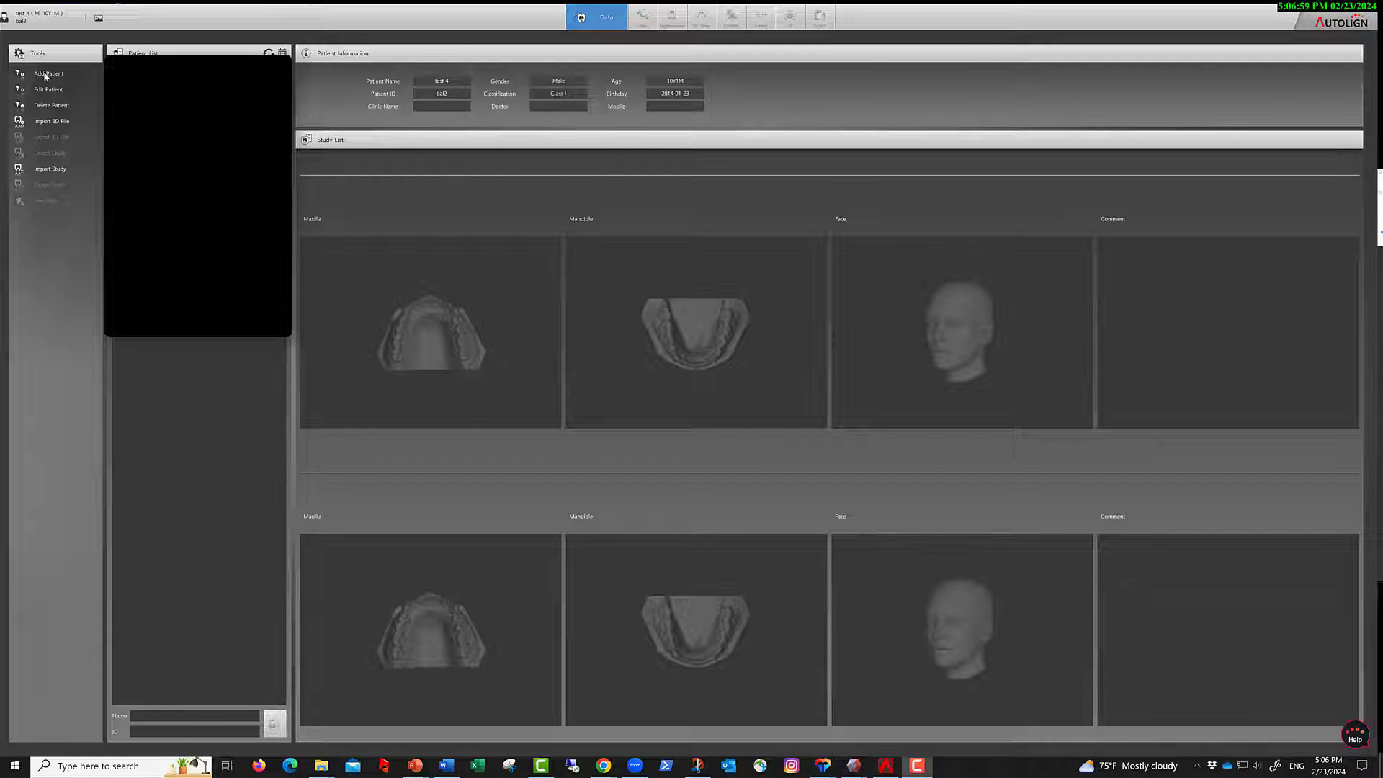
Import the maxilla and mandible STL scans and inspect both arch models in the previews.
left_click(45, 122)
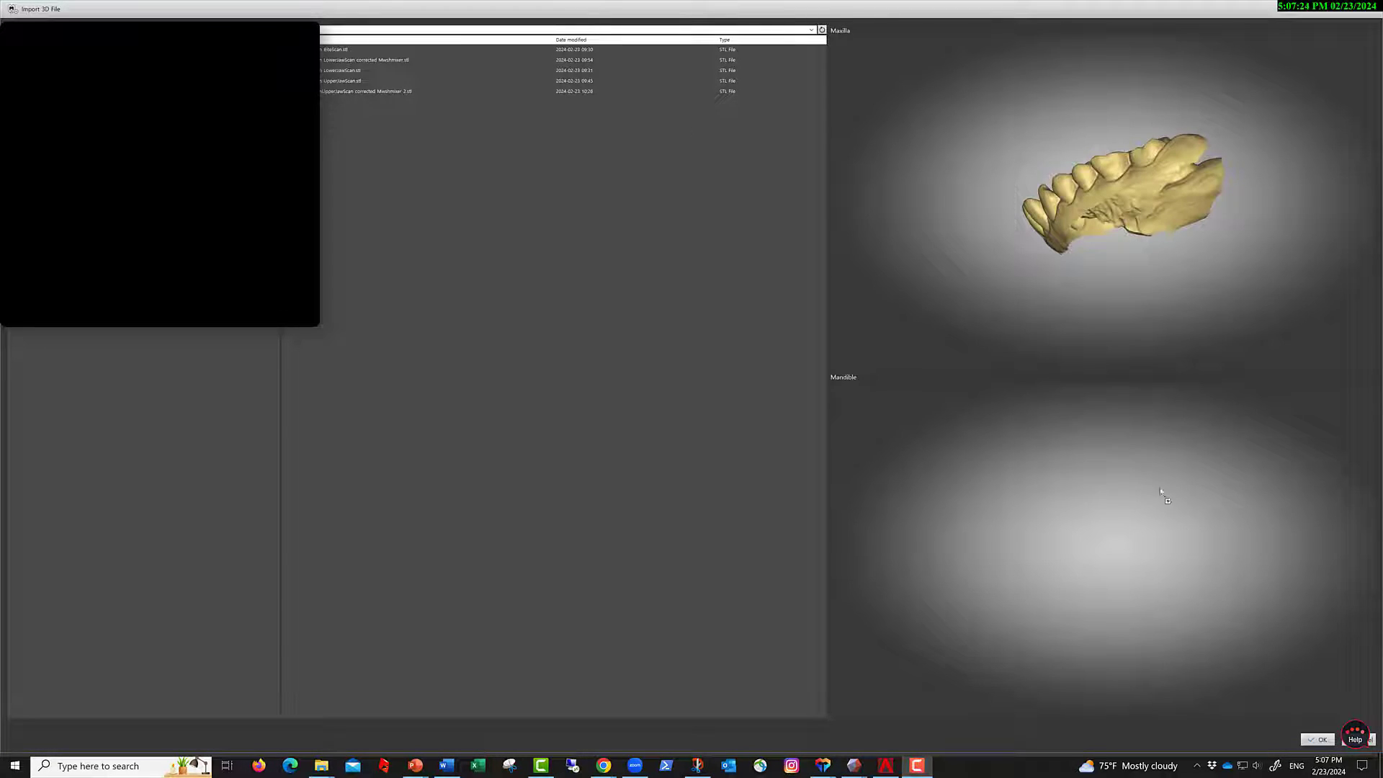
left_click_drag(1128, 598, 1135, 476)
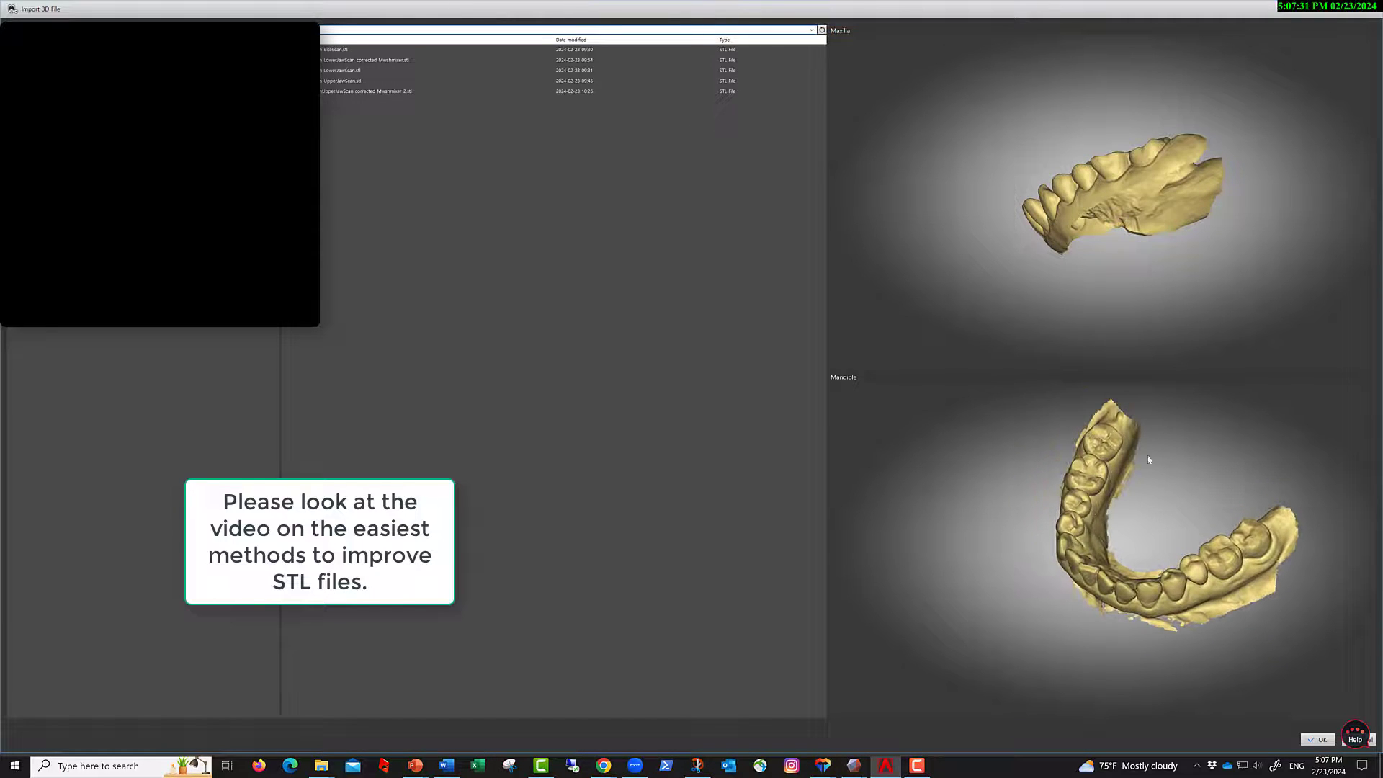
left_click_drag(1128, 184, 1292, 205)
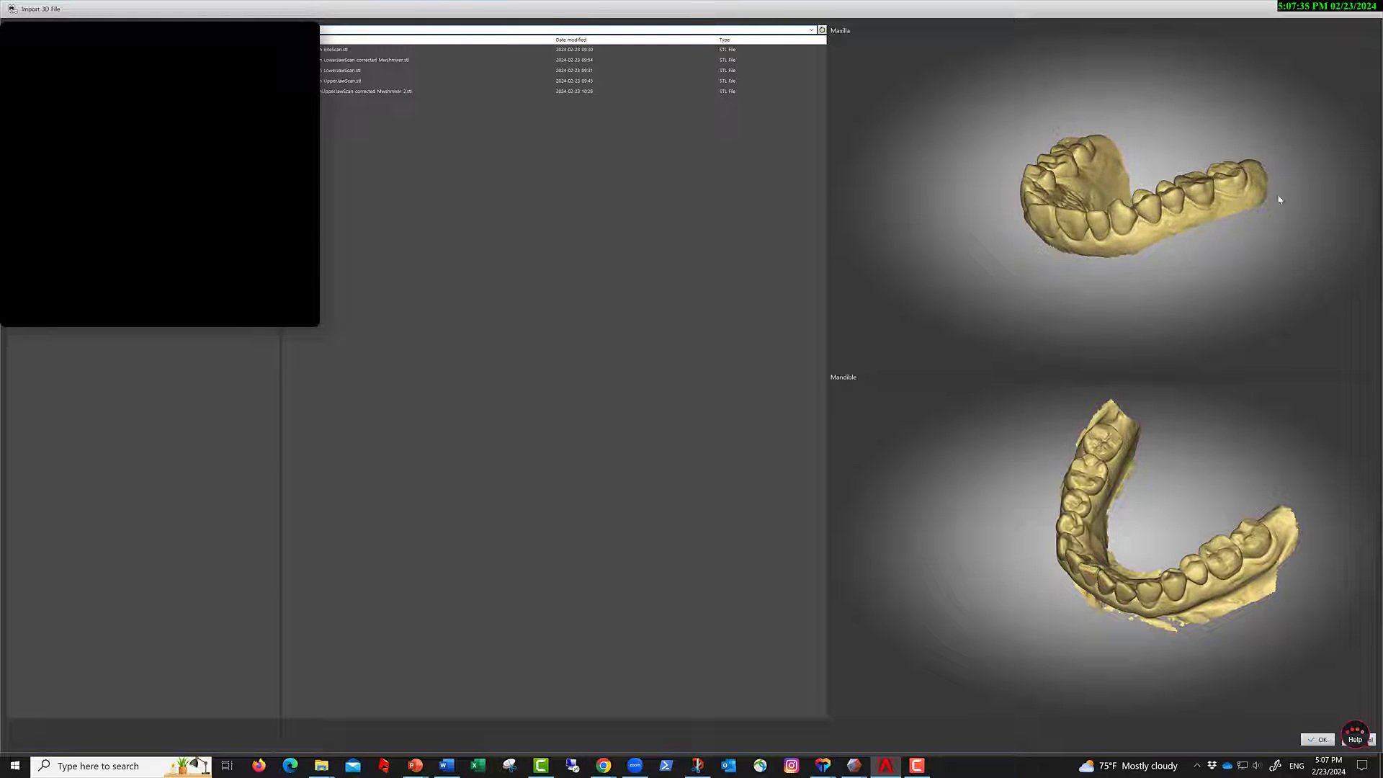
left_click_drag(1138, 223, 1051, 227)
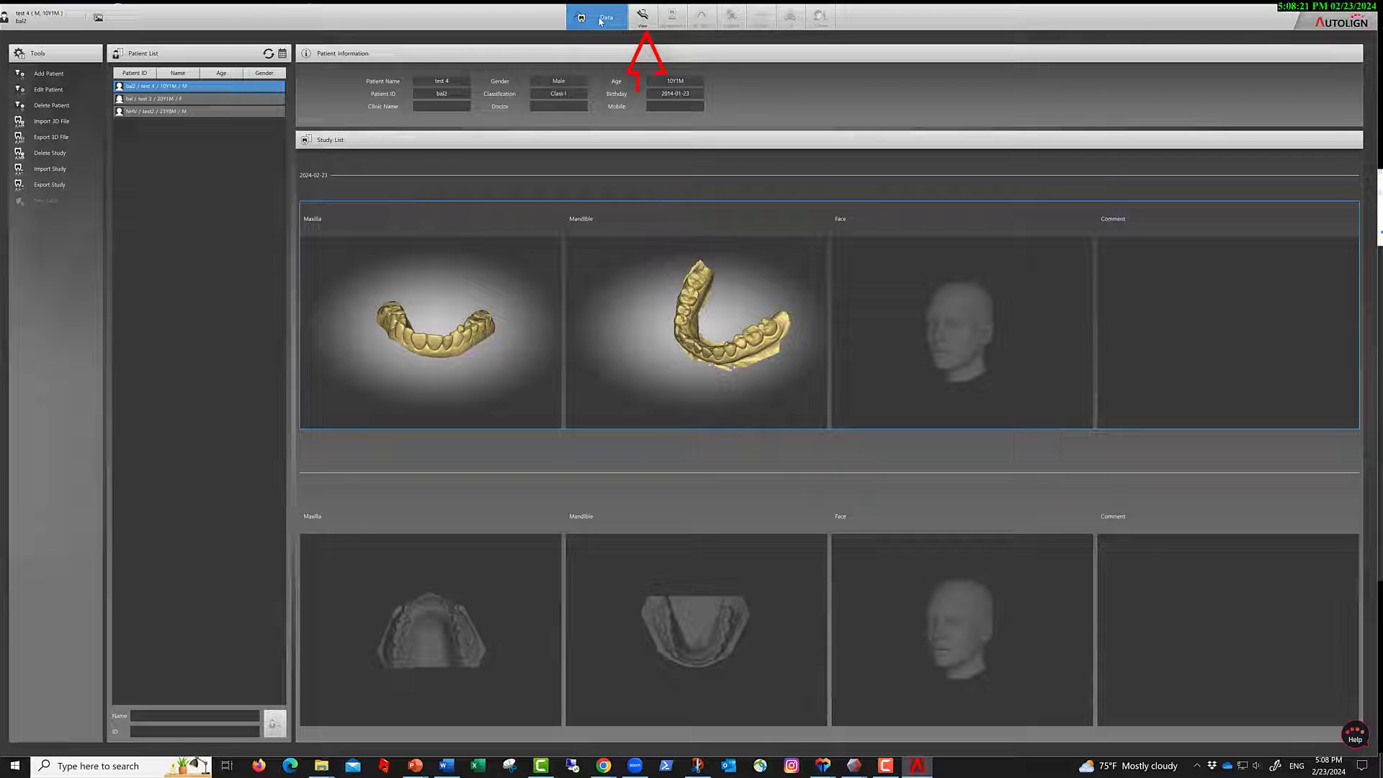
Switch to the View workspace and turn the arch models to an occlusal view.
left_click(639, 20)
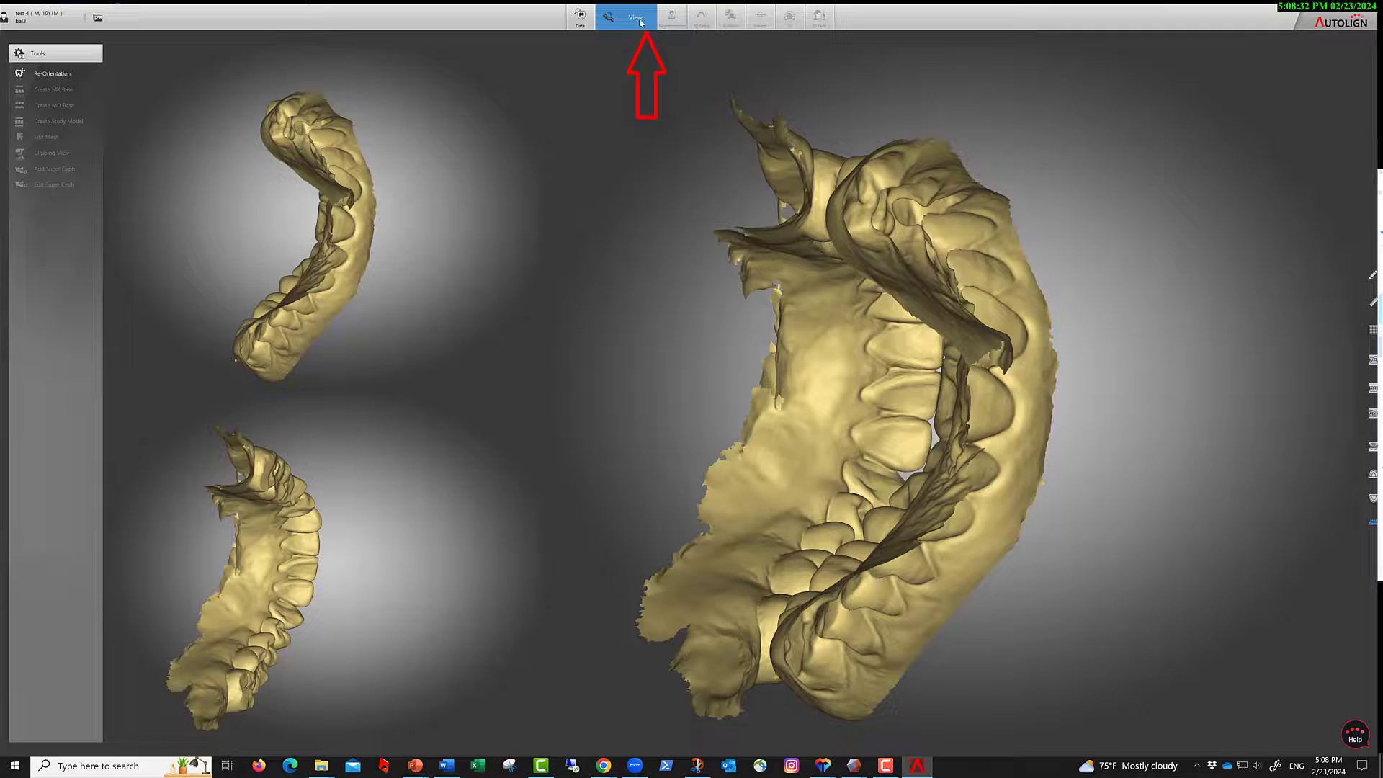
left_click_drag(426, 221, 227, 319)
left_click_drag(219, 528, 187, 576)
left_click_drag(931, 325, 56, 98)
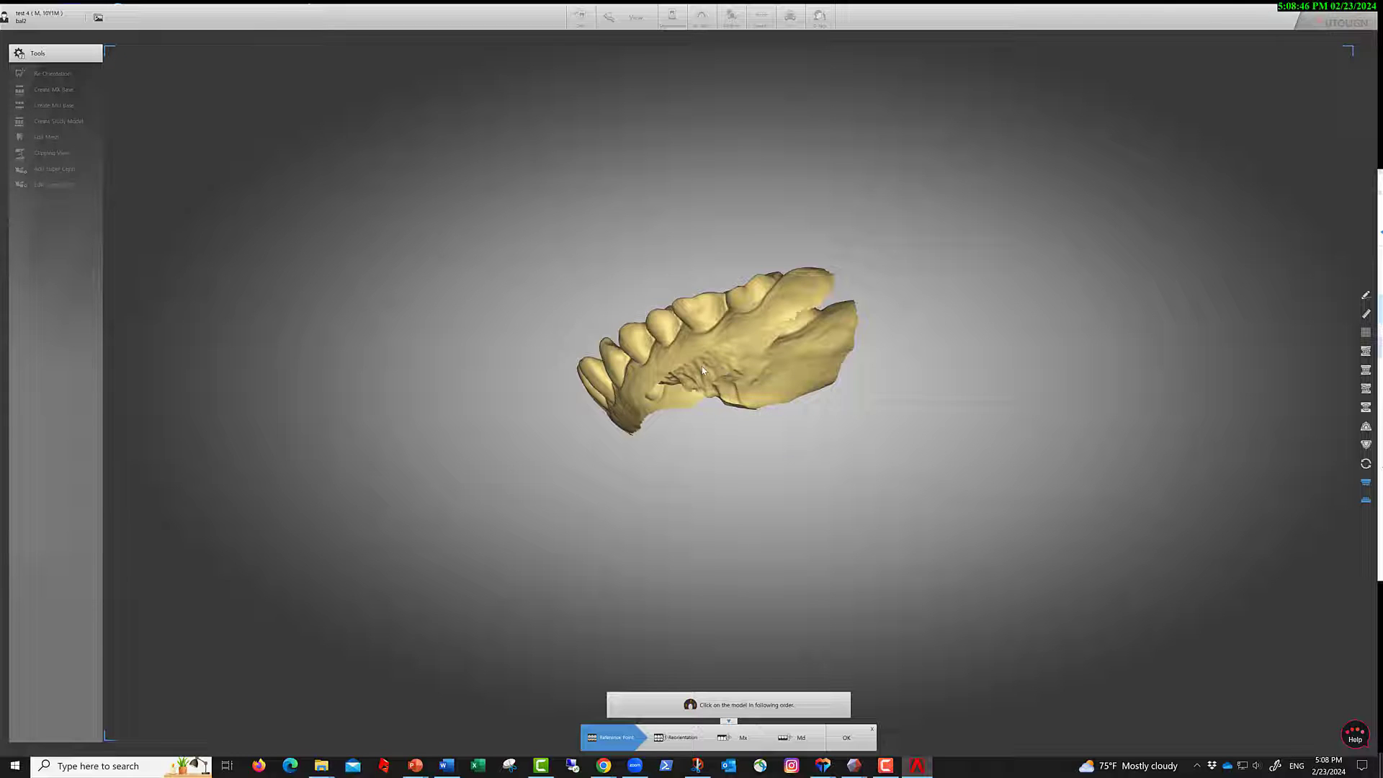
Set the reference point on the upper arch, then rotate and shift it level and centred.
left_click(797, 349)
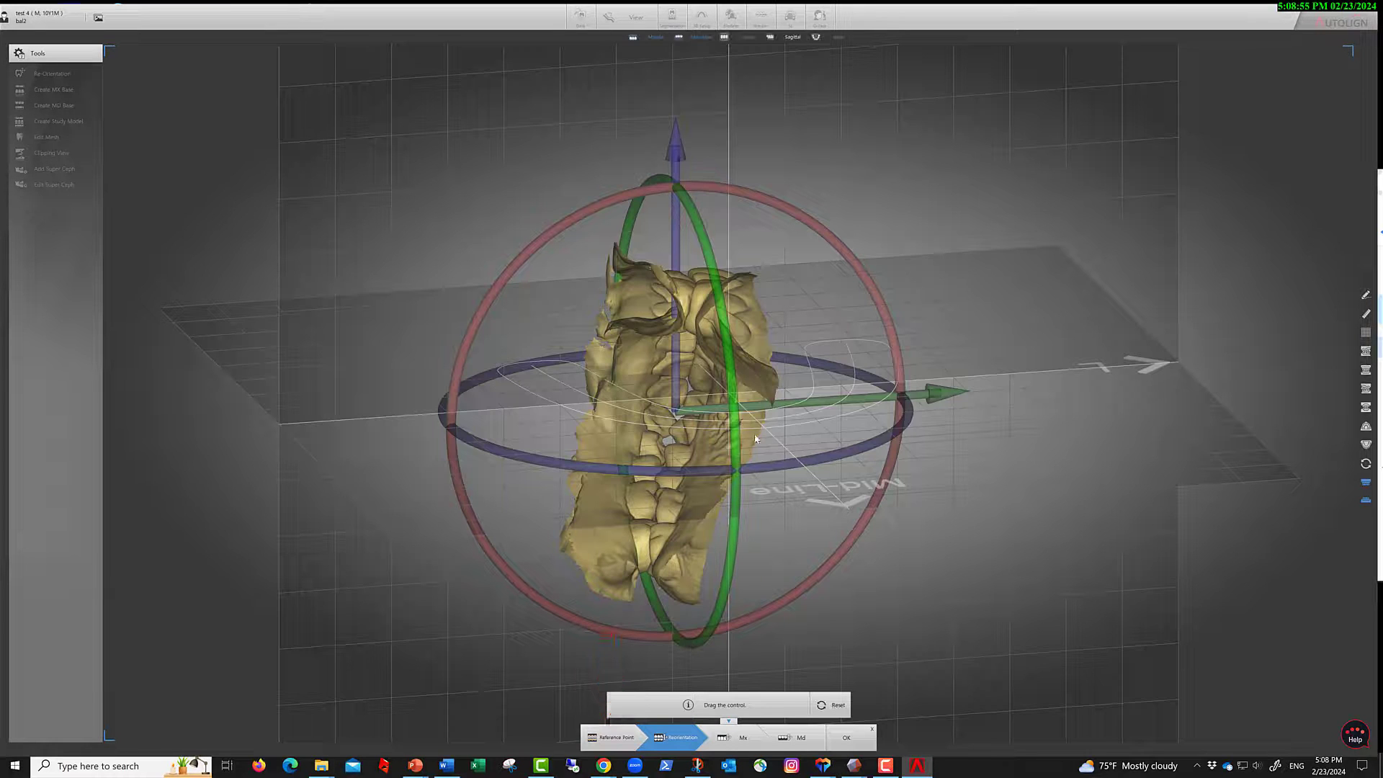
right_click_drag(816, 422, 728, 531)
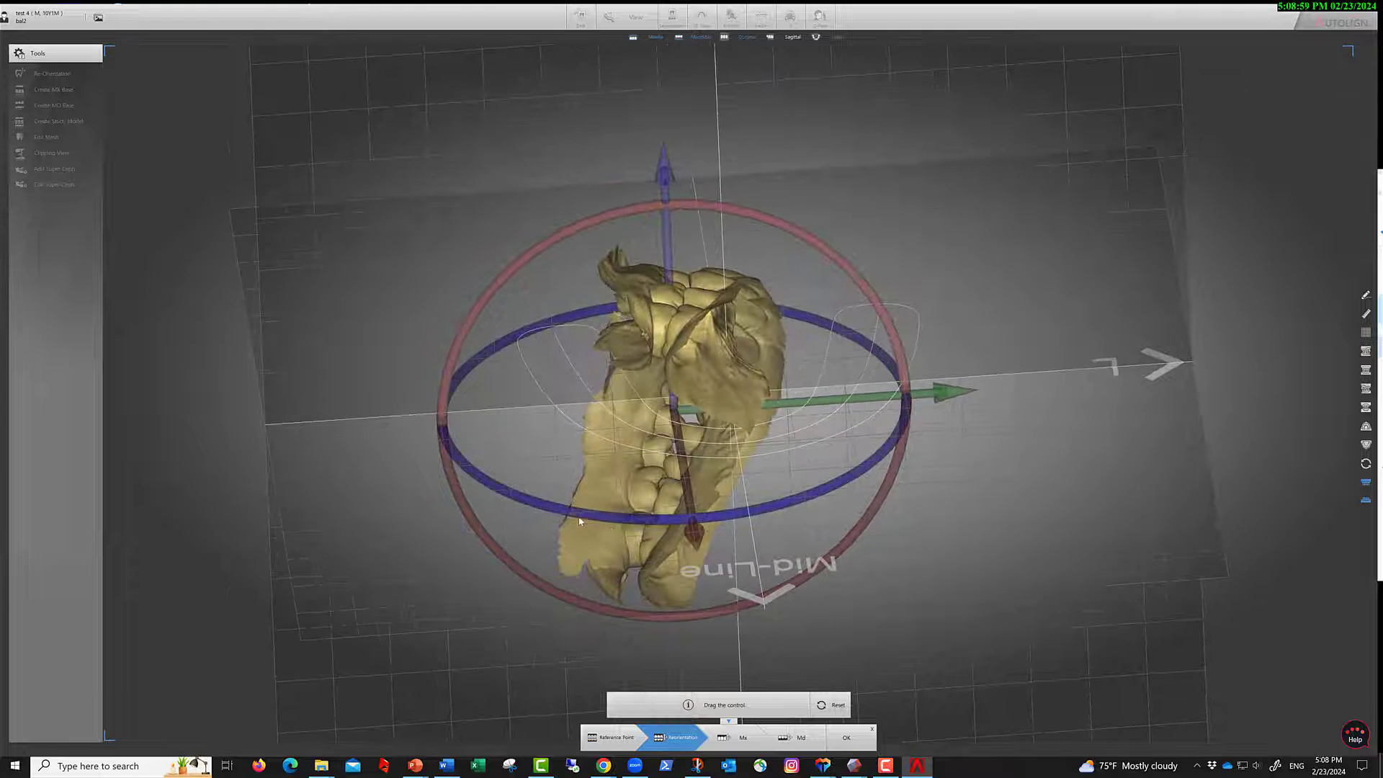
left_click_drag(559, 514, 1260, 550)
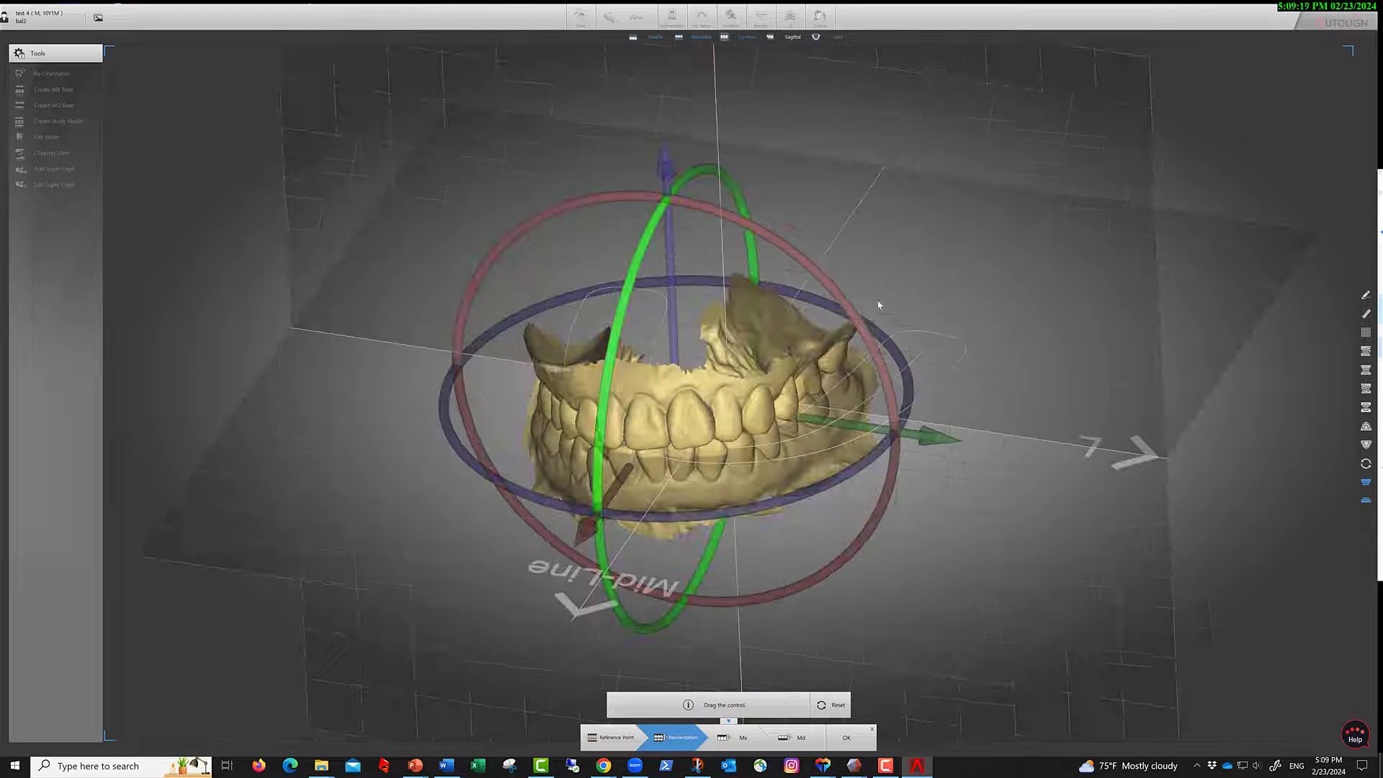
left_click_drag(828, 284, 677, 259)
left_click_drag(944, 364, 1017, 371)
left_click_drag(915, 436, 1085, 534)
right_click_drag(1085, 533, 734, 638)
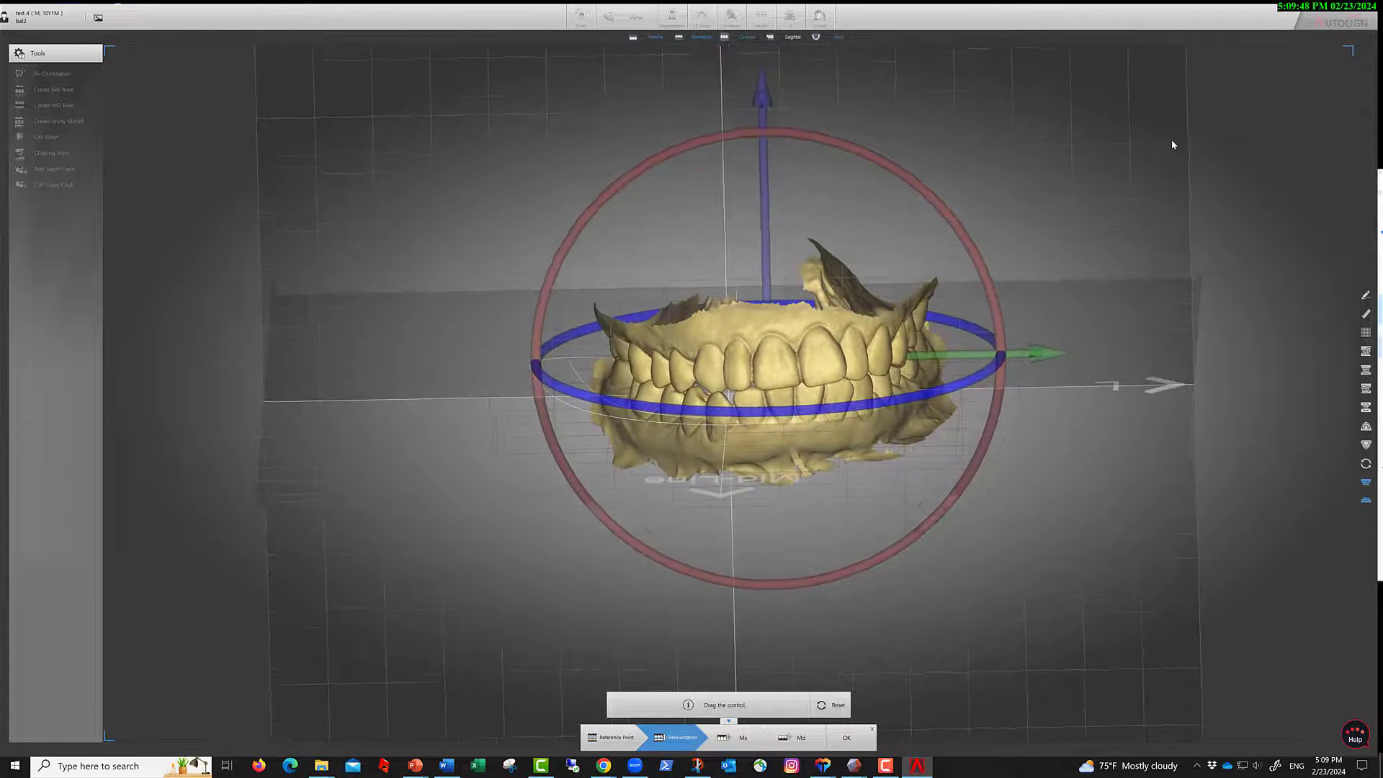
left_click_drag(948, 340, 937, 293)
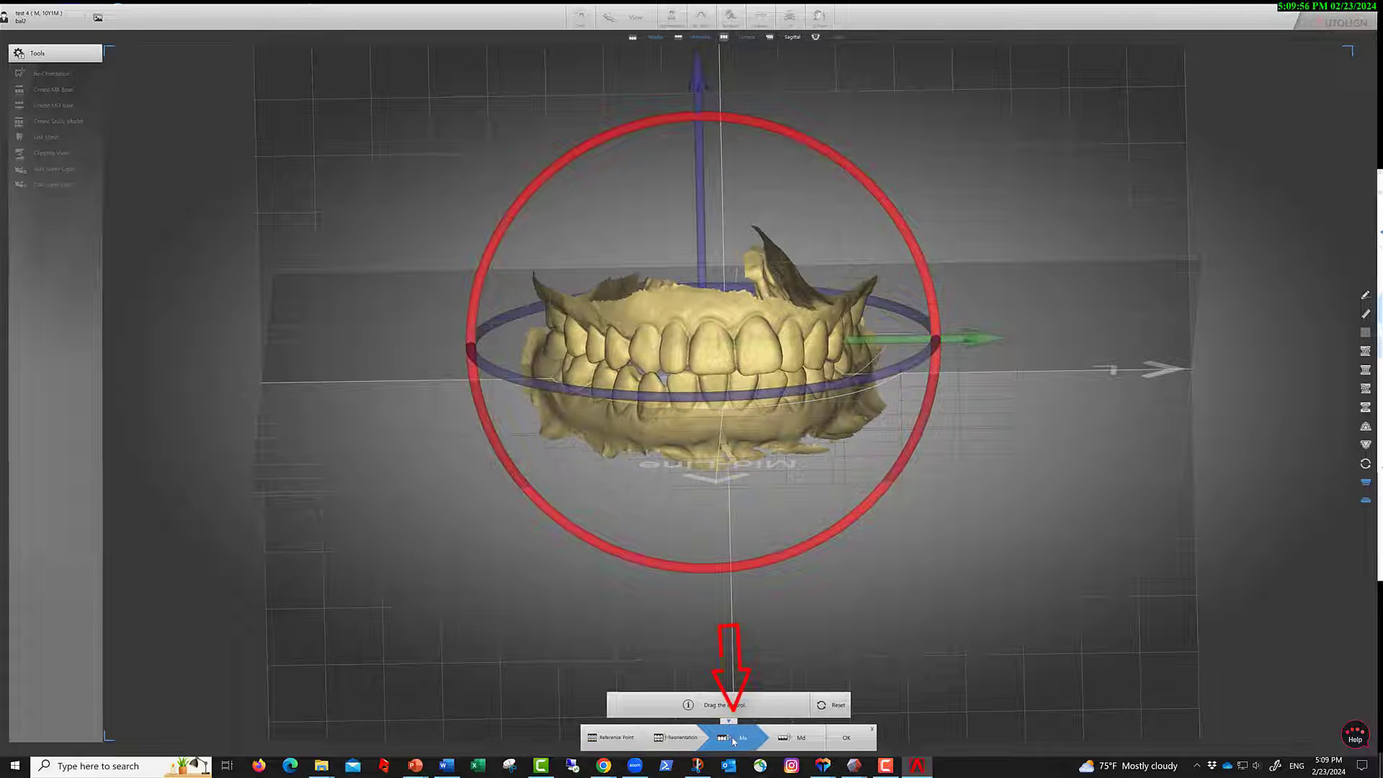
Step through the Mx and Md alignment stages and confirm the re-orientation.
left_click(733, 738)
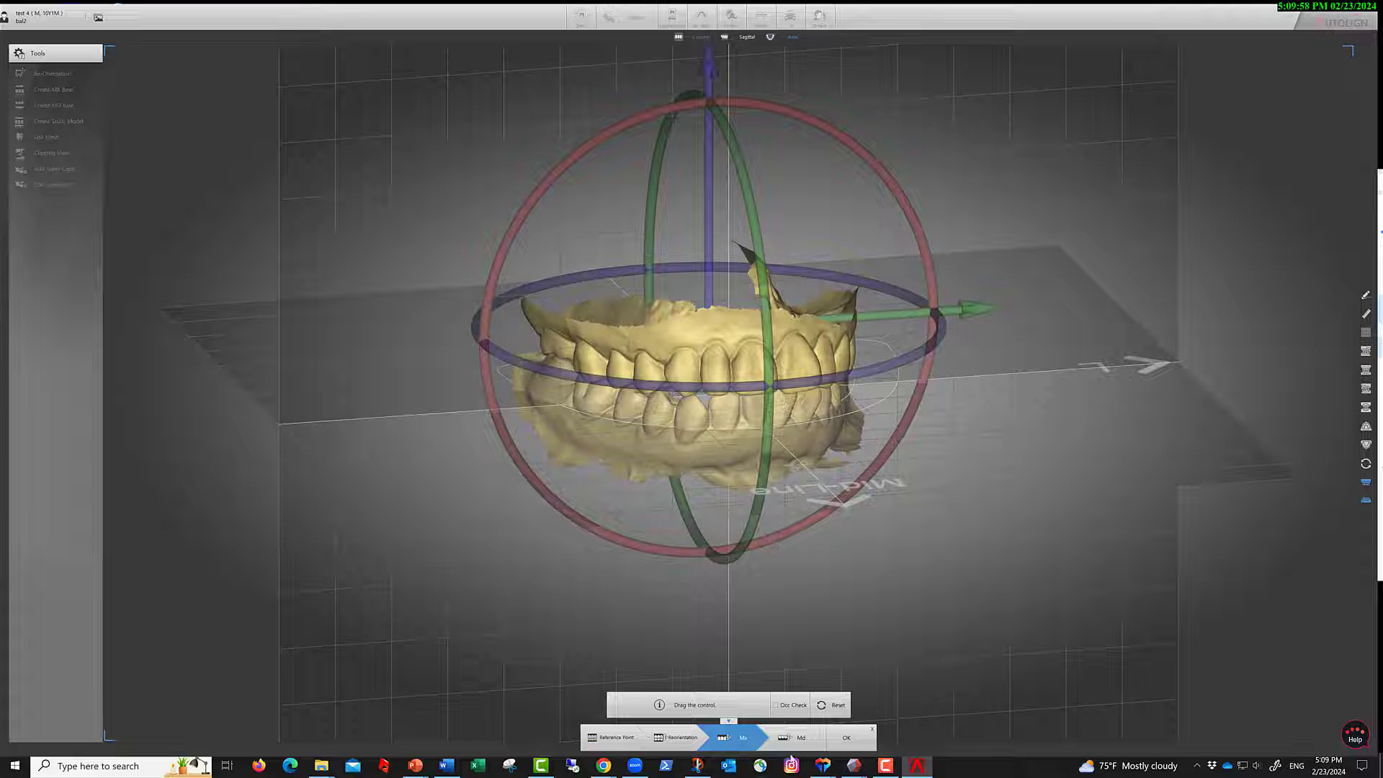
left_click(810, 740)
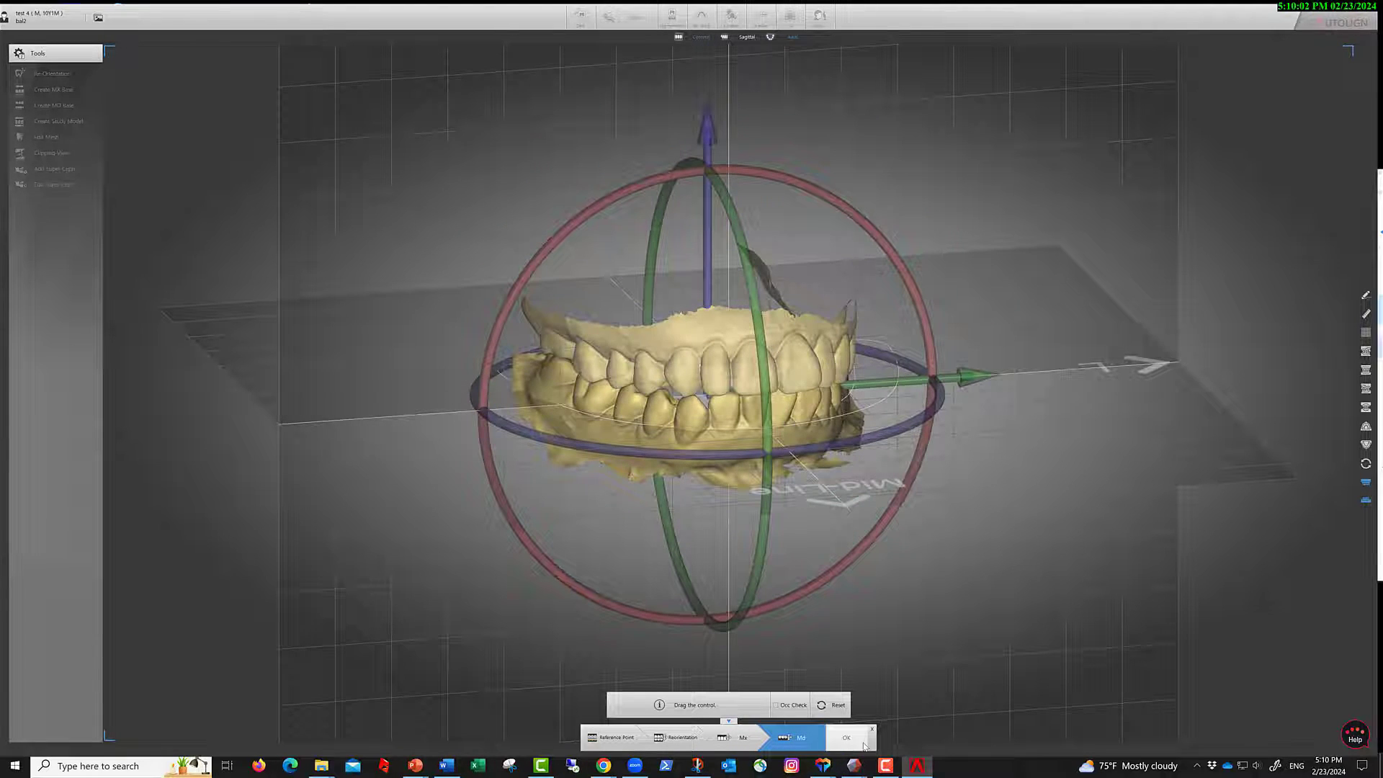
left_click(847, 738)
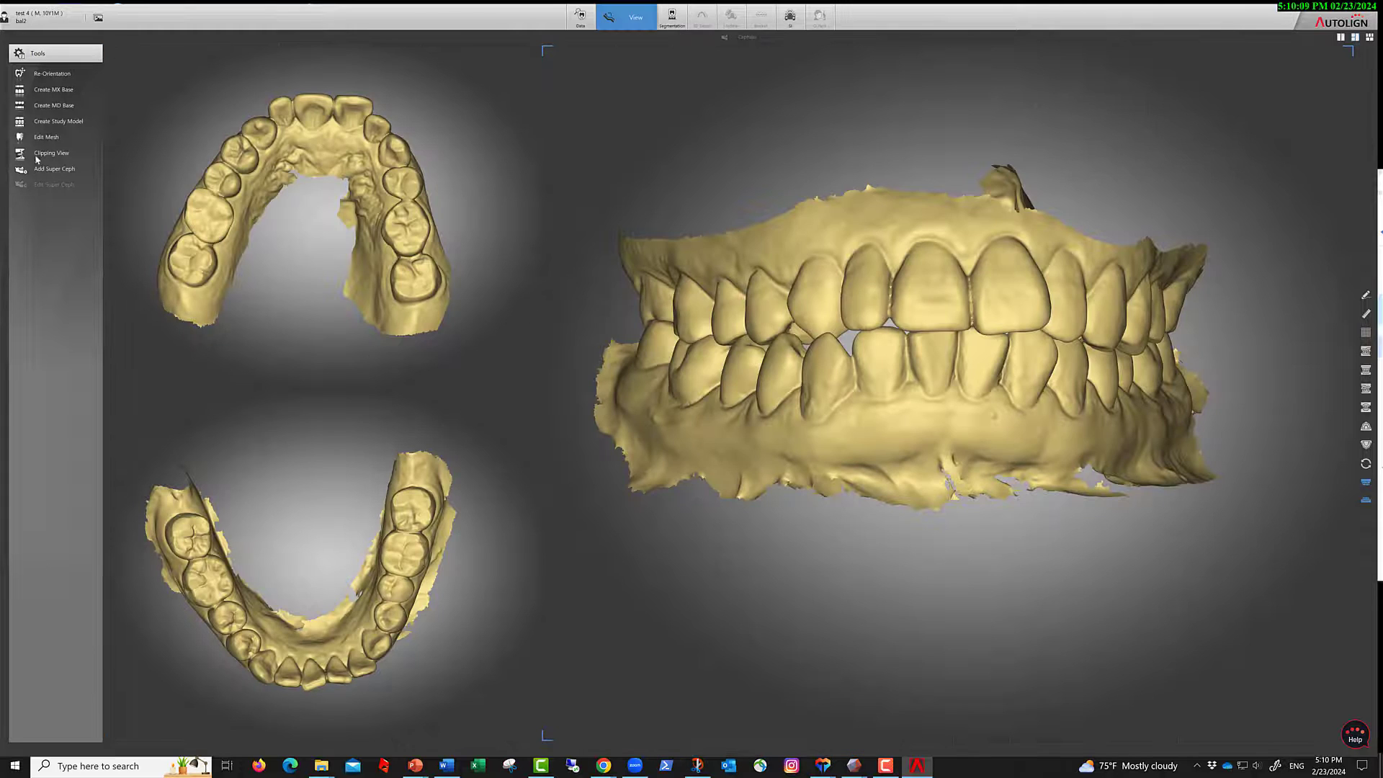
Create the maxillary base by Region with the cutting plane raised slightly, then confirm it.
left_click(51, 91)
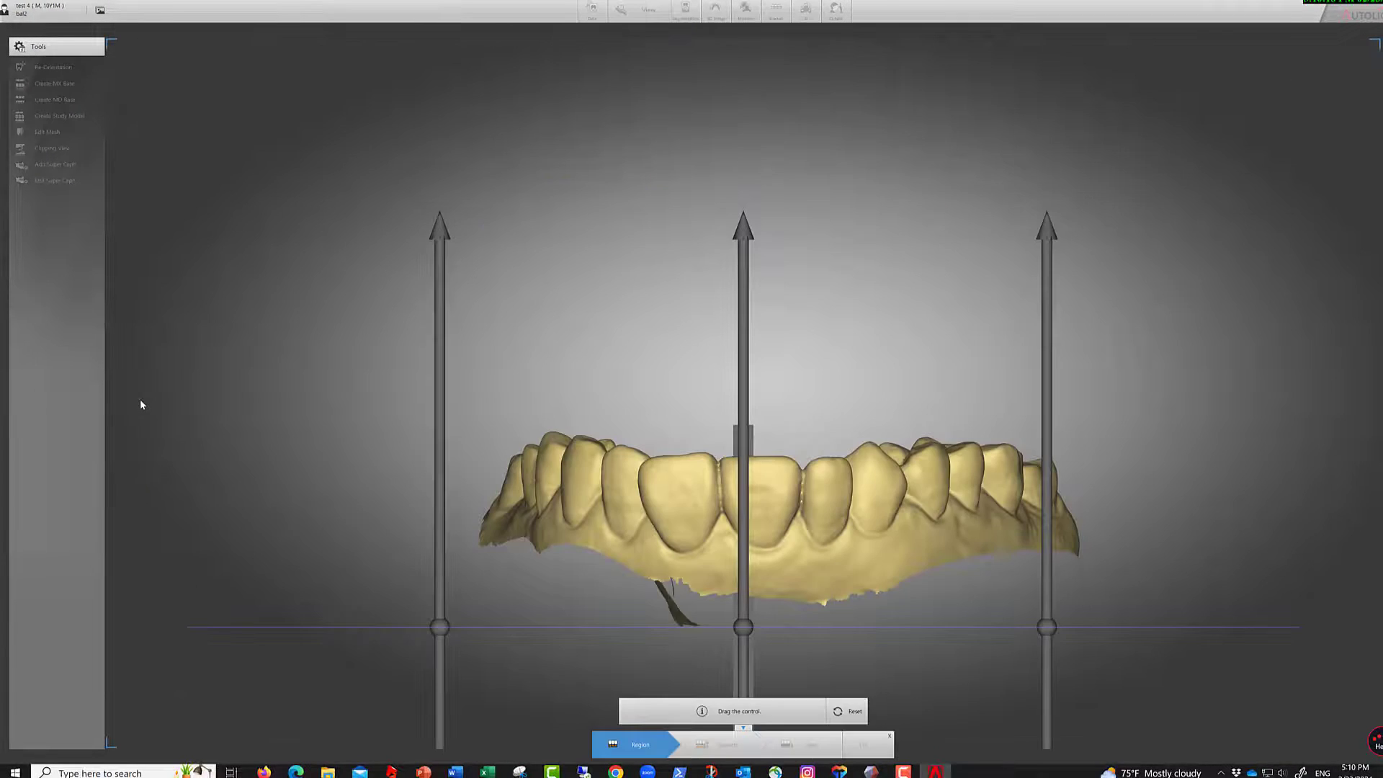
left_click(735, 682)
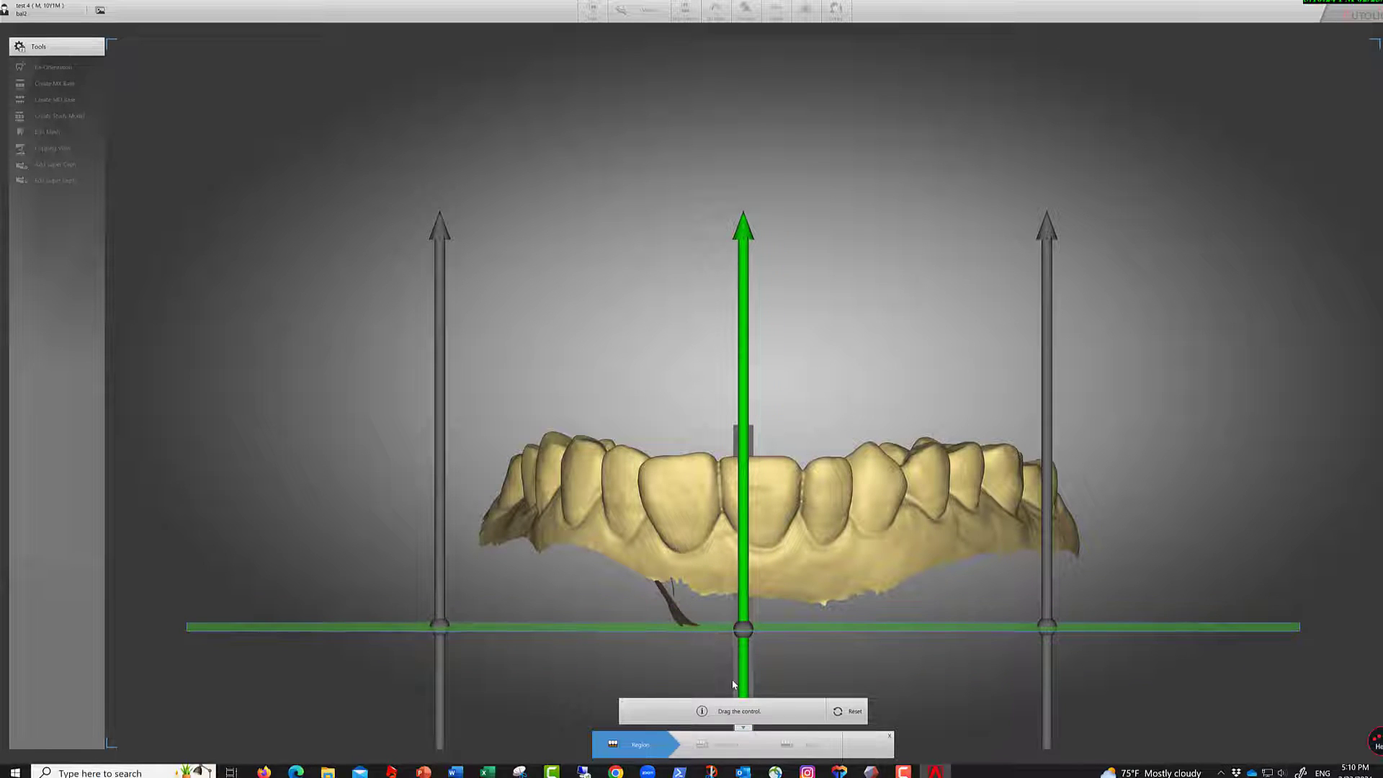
mouse_move(734, 685)
left_mouse_down()
mouse_move(738, 670)
mouse_move(740, 731)
mouse_move(740, 692)
left_mouse_up()
left_click(808, 744)
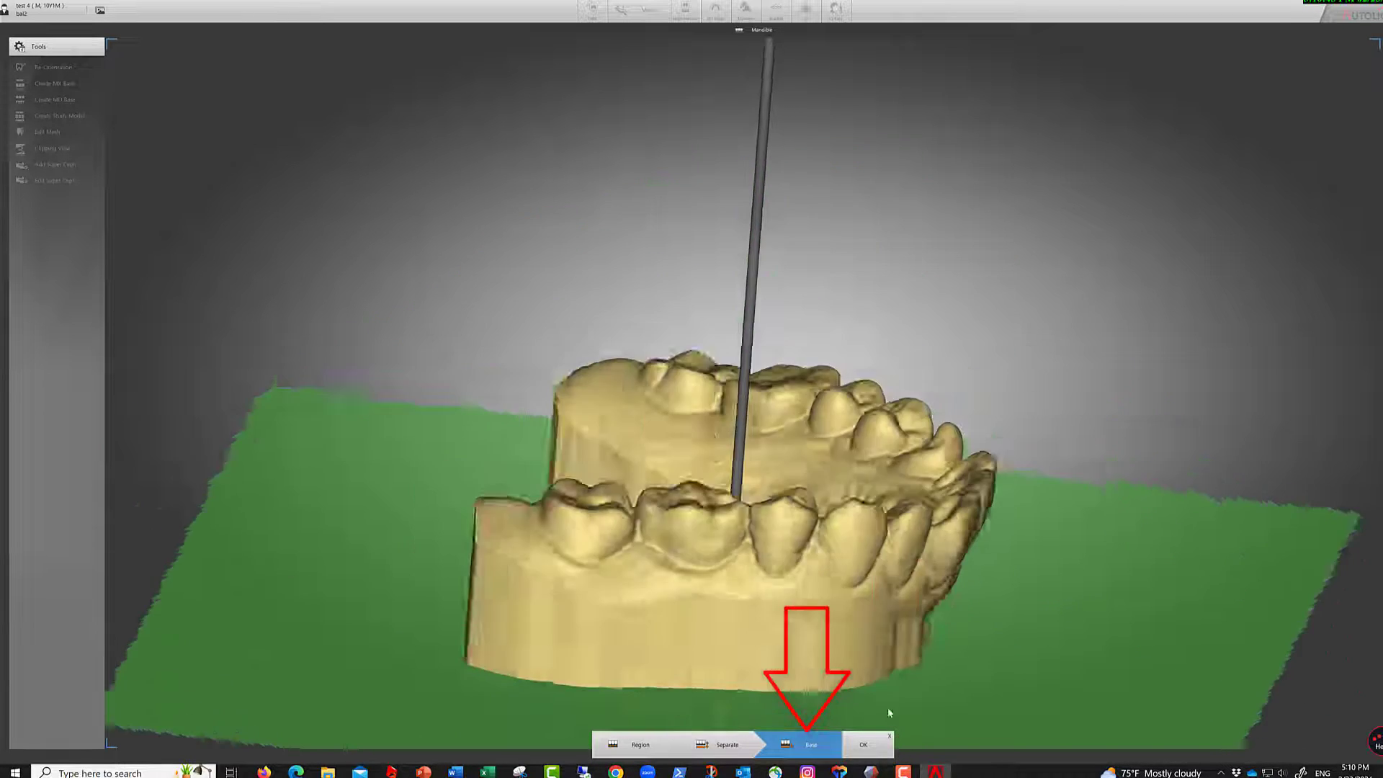
left_click(867, 732)
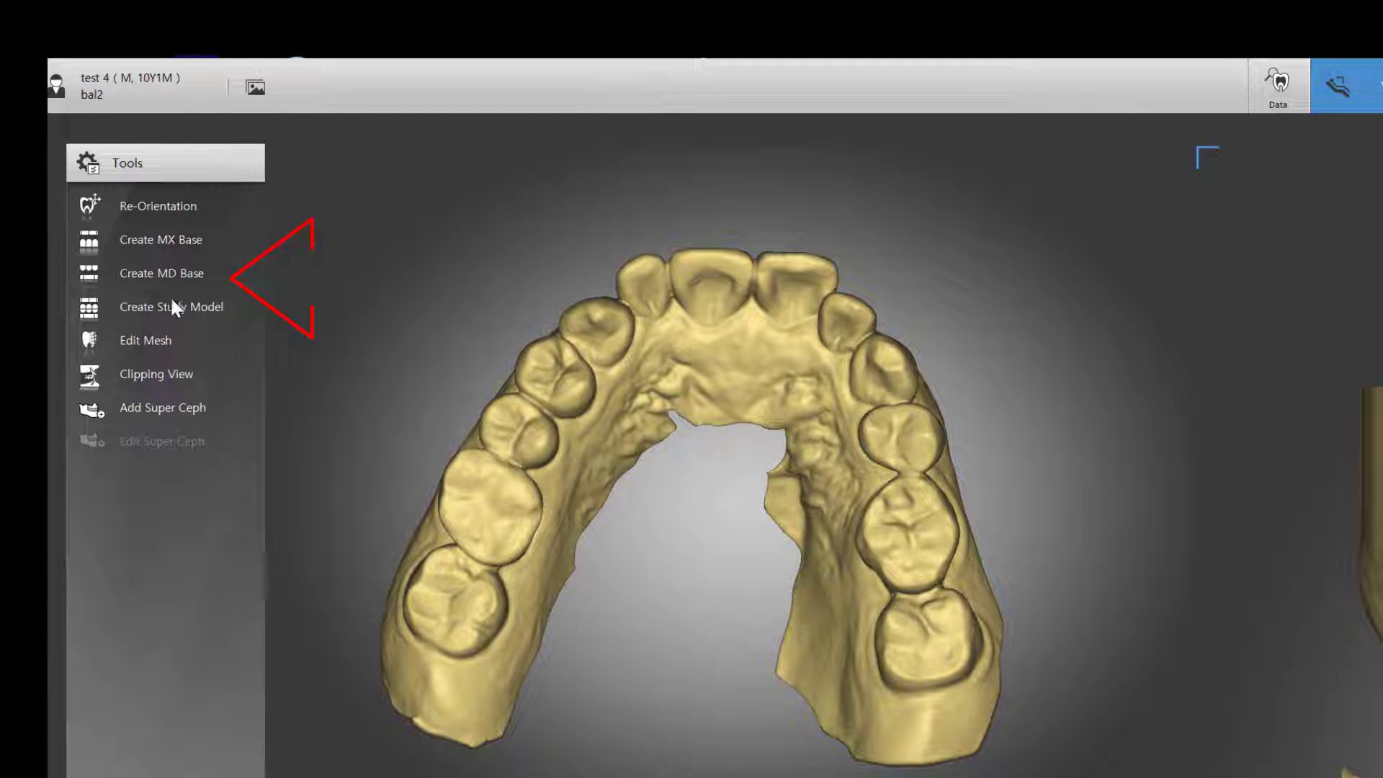
Start the mandibular base by Region, lowering the cutting plane beneath the arch and separating it.
left_click(146, 271)
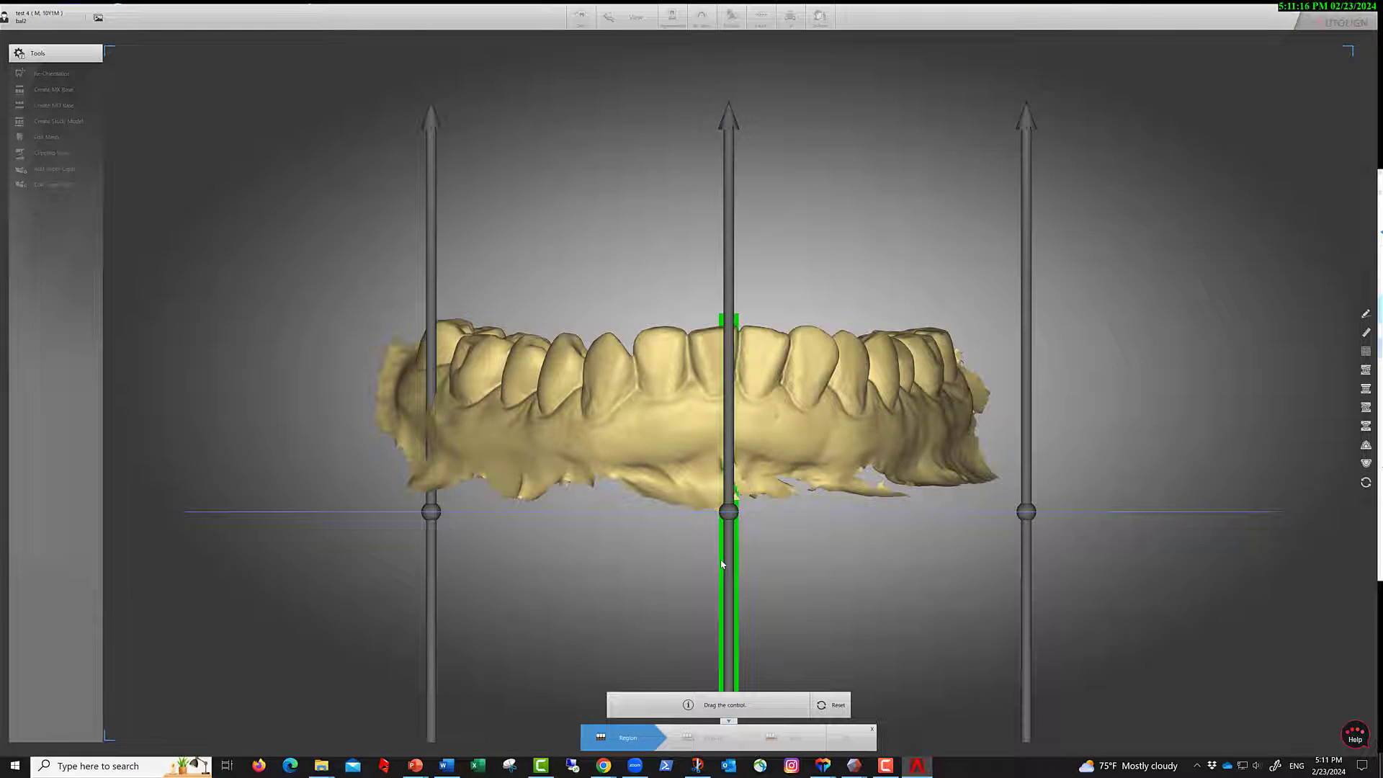
left_click_drag(722, 564, 722, 585)
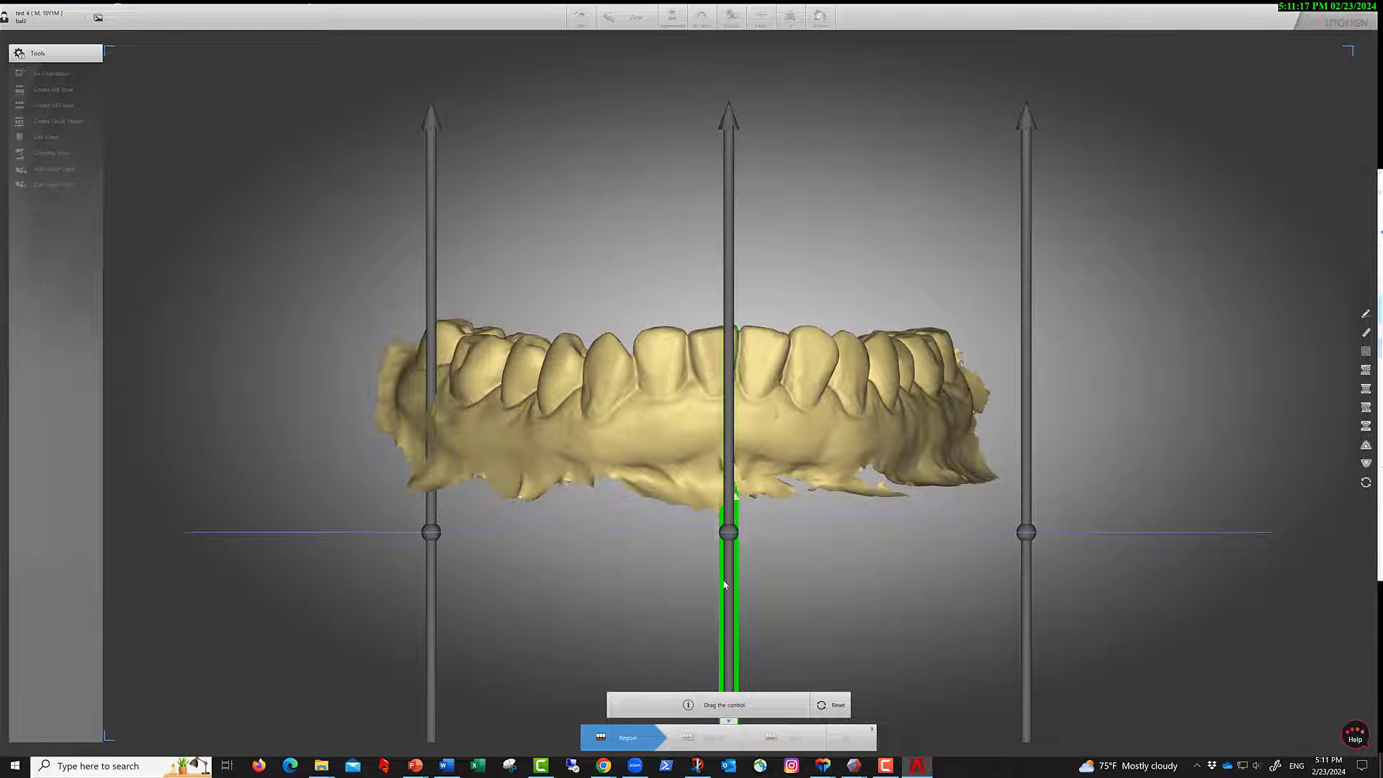
left_click(688, 742)
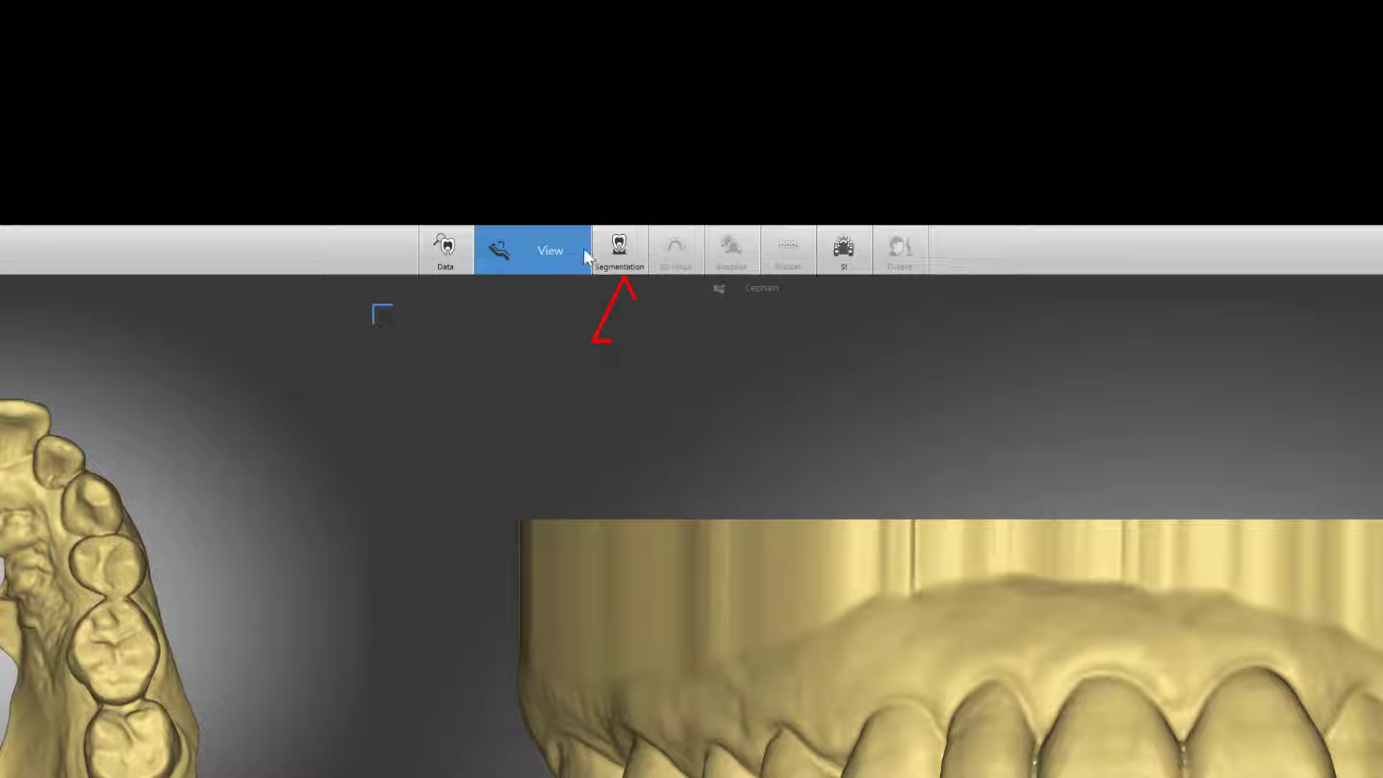
Start Mx segmentation and mark upper teeth 17, 16, 15, 14 and 13.
left_click(621, 248)
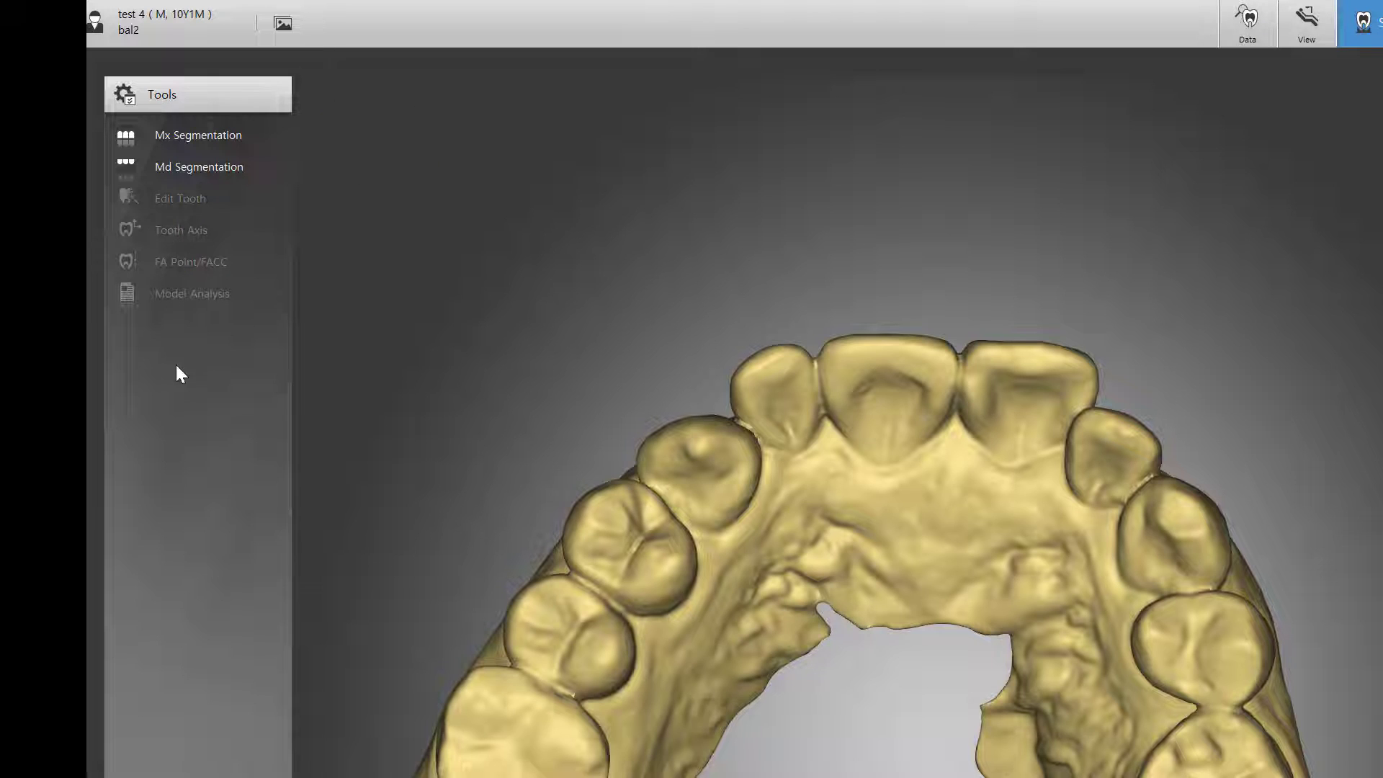
left_click(188, 133)
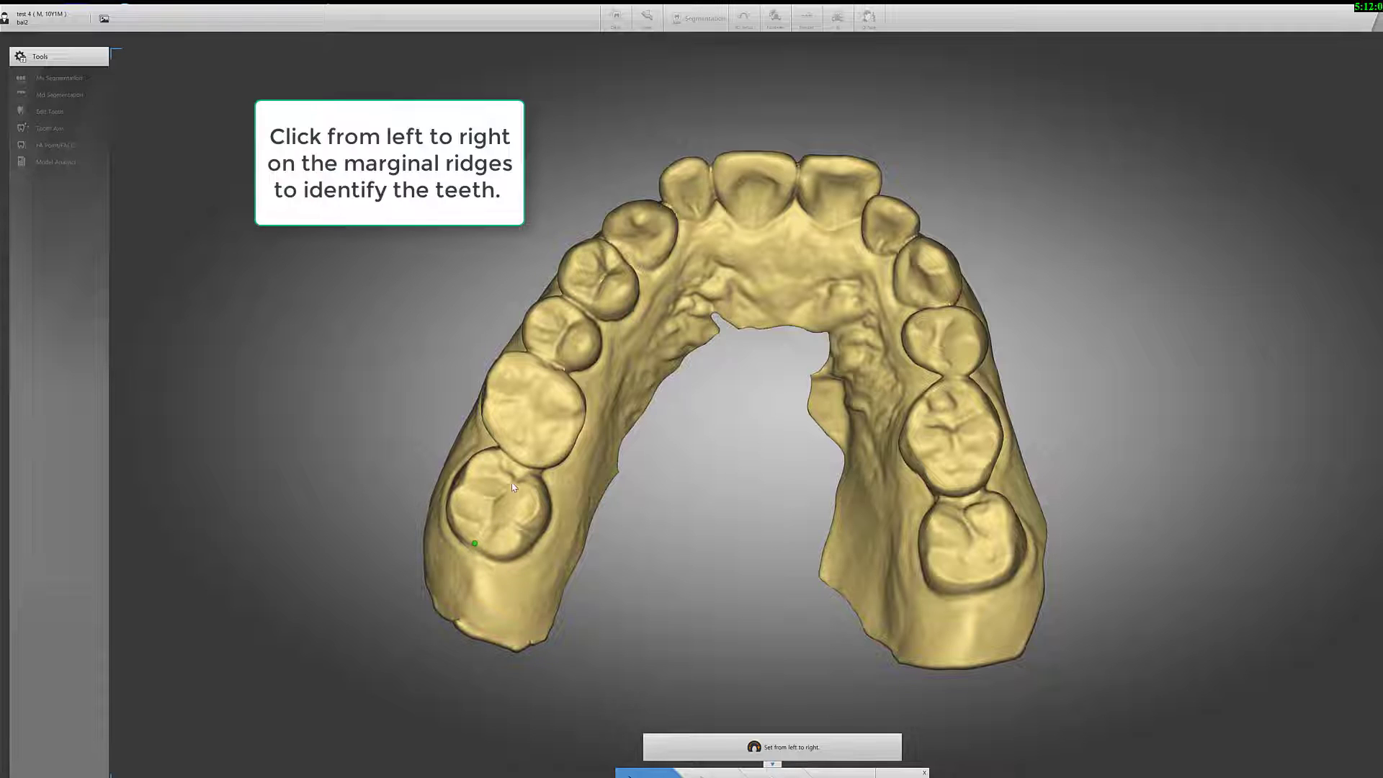
left_click(510, 458)
left_click(545, 367)
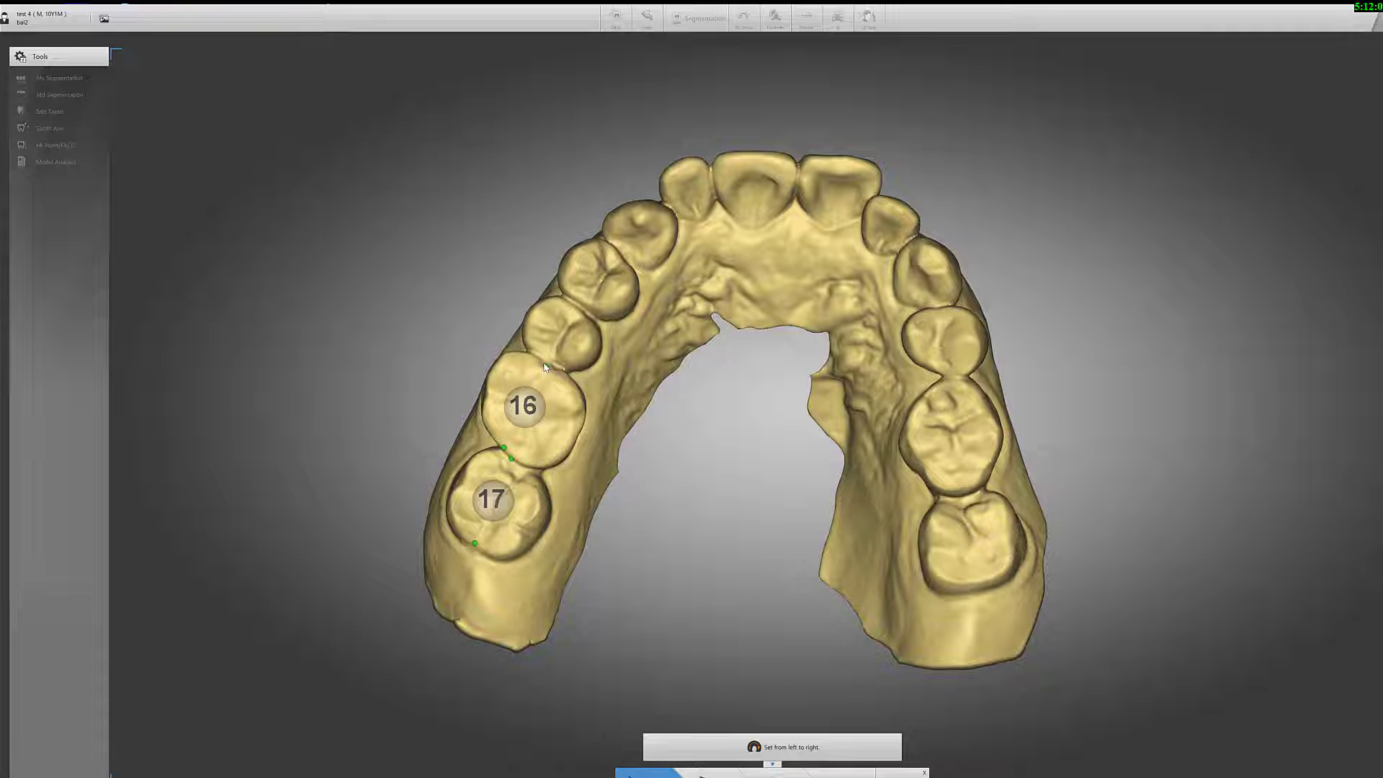
left_click(569, 309)
left_click(579, 301)
left_click(617, 254)
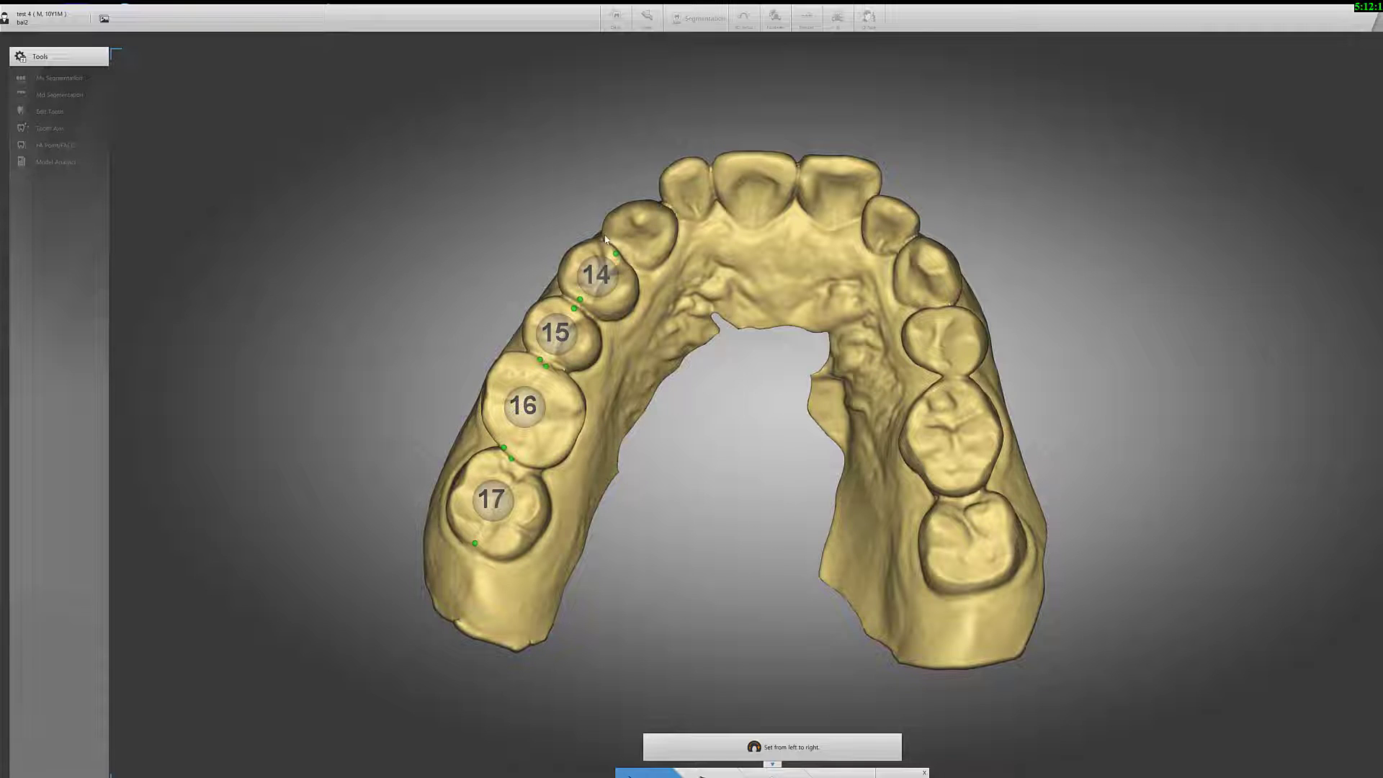
left_click(675, 227)
Mark upper teeth 12, 11, 21, 22, 23, 24, 25 and 26.
left_click(712, 175)
left_click(794, 179)
left_click(880, 184)
left_click(909, 234)
left_click(946, 308)
left_click(957, 378)
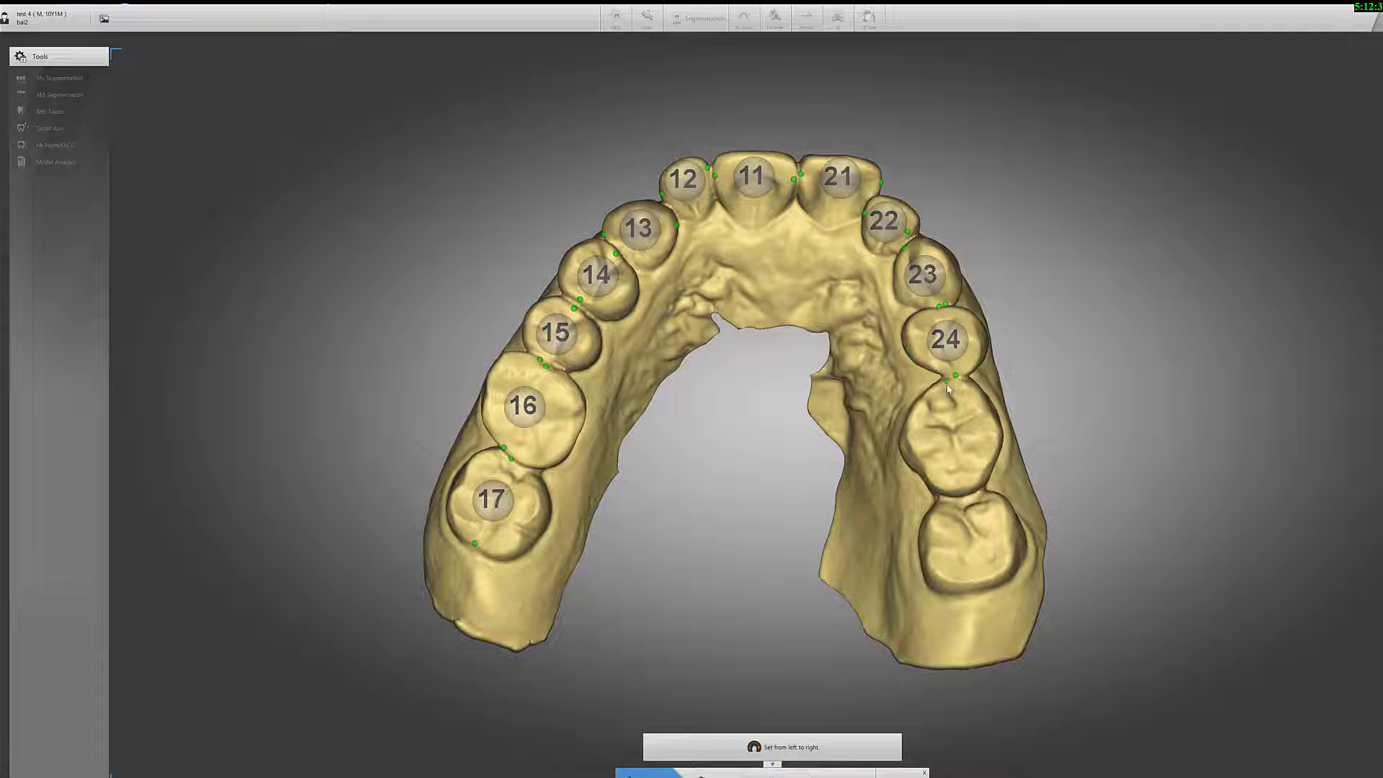
left_click(966, 495)
left_click(976, 591)
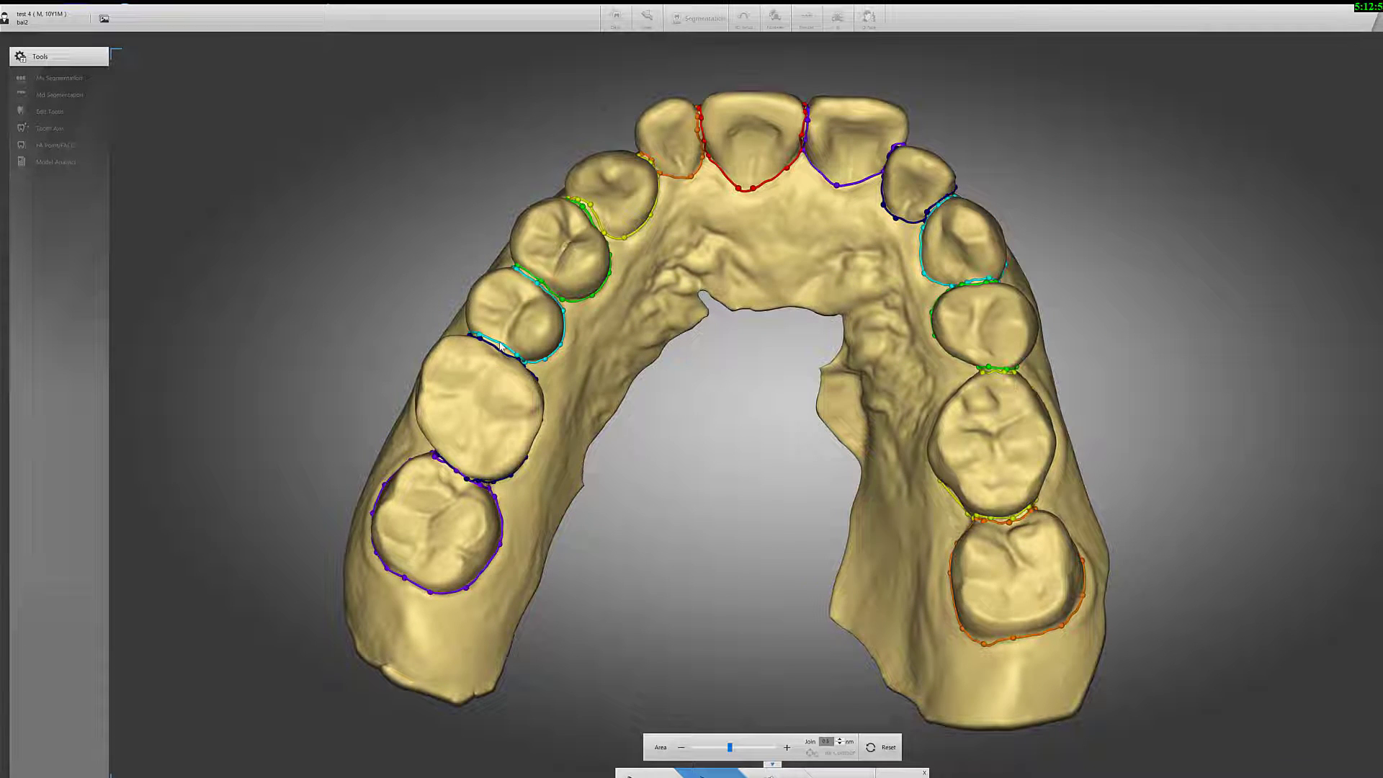
Check the premolar contour and the front tooth outlines from several angles, then go to Axis.
left_click(489, 345)
right_click_drag(548, 389, 657, 680)
left_click_drag(718, 557, 803, 332)
left_click(796, 773)
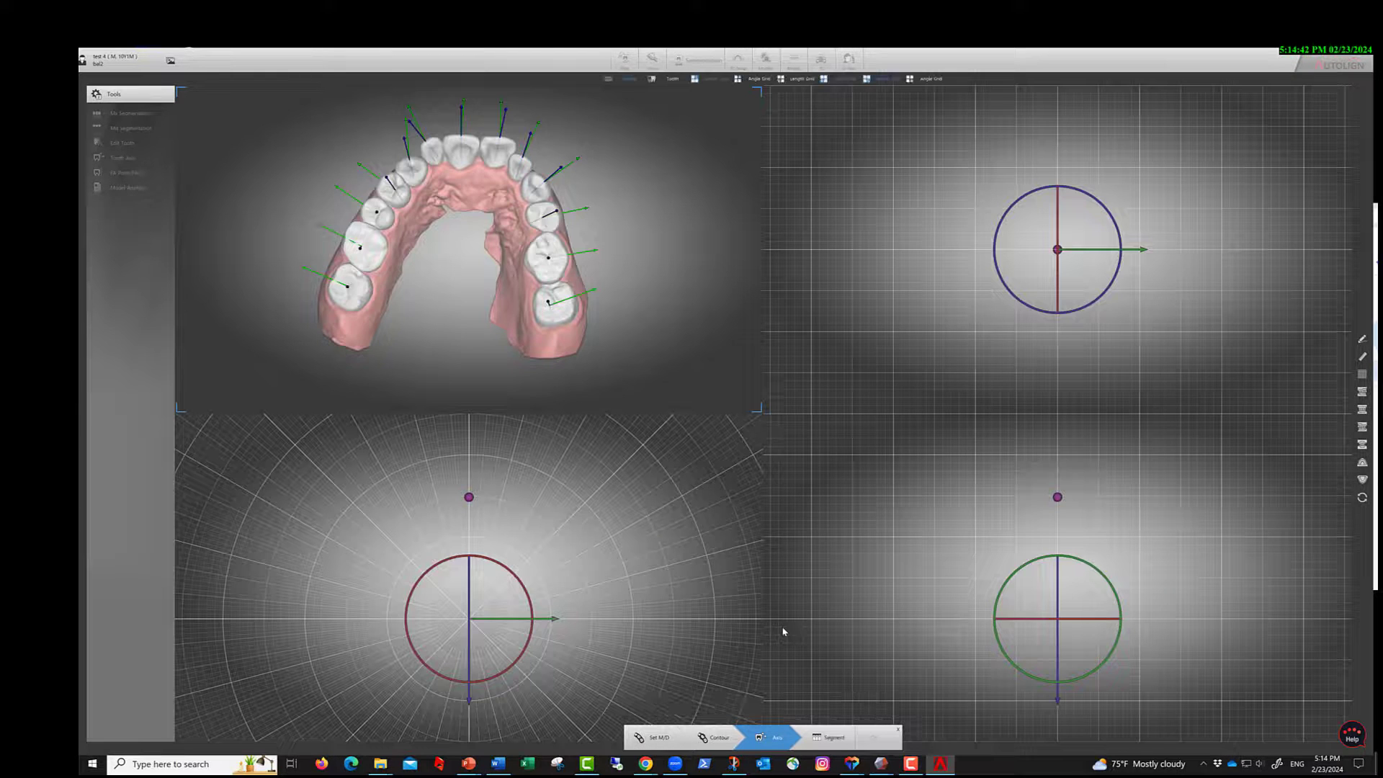
Adjust the first central incisor's long axis in the side, occlusal and front views.
left_click(561, 532)
left_click(518, 166)
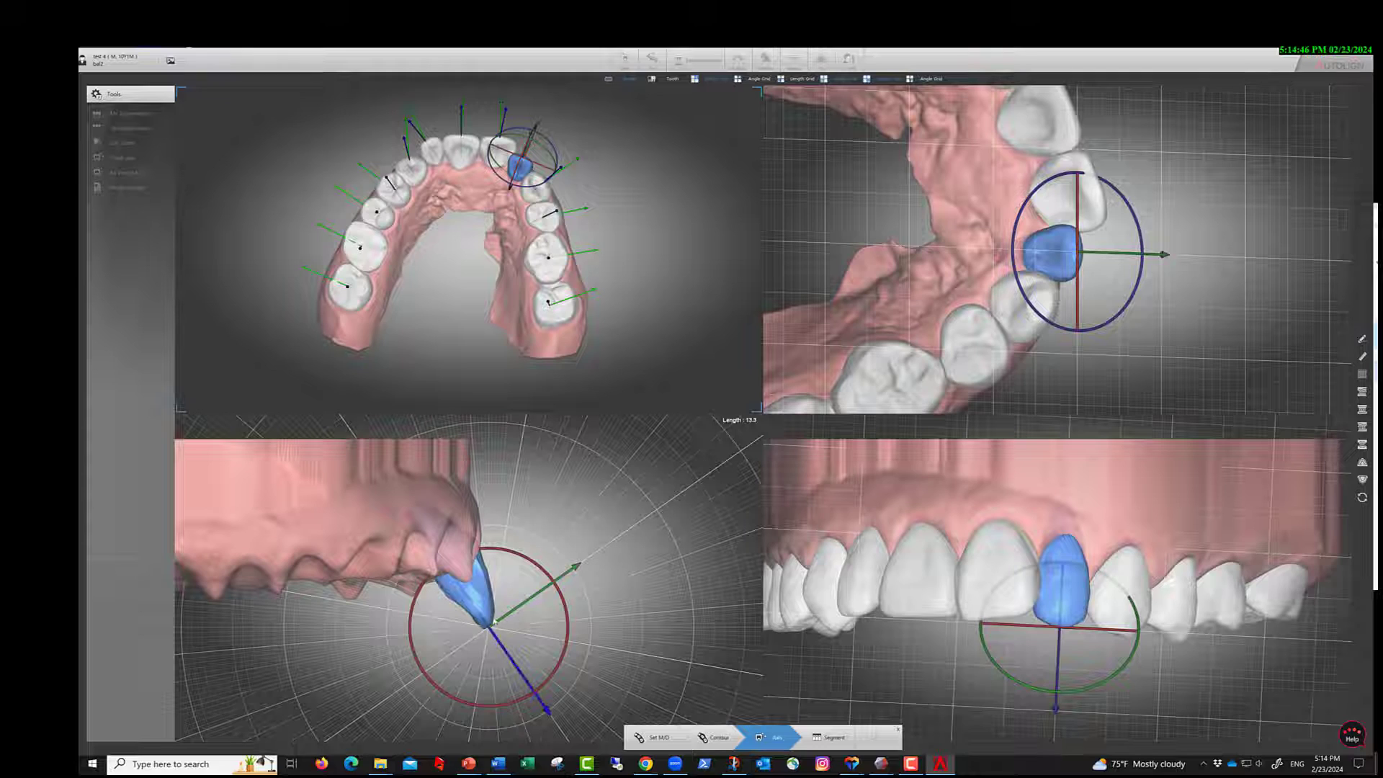
left_click_drag(572, 638, 585, 641)
left_click_drag(1132, 299, 1129, 301)
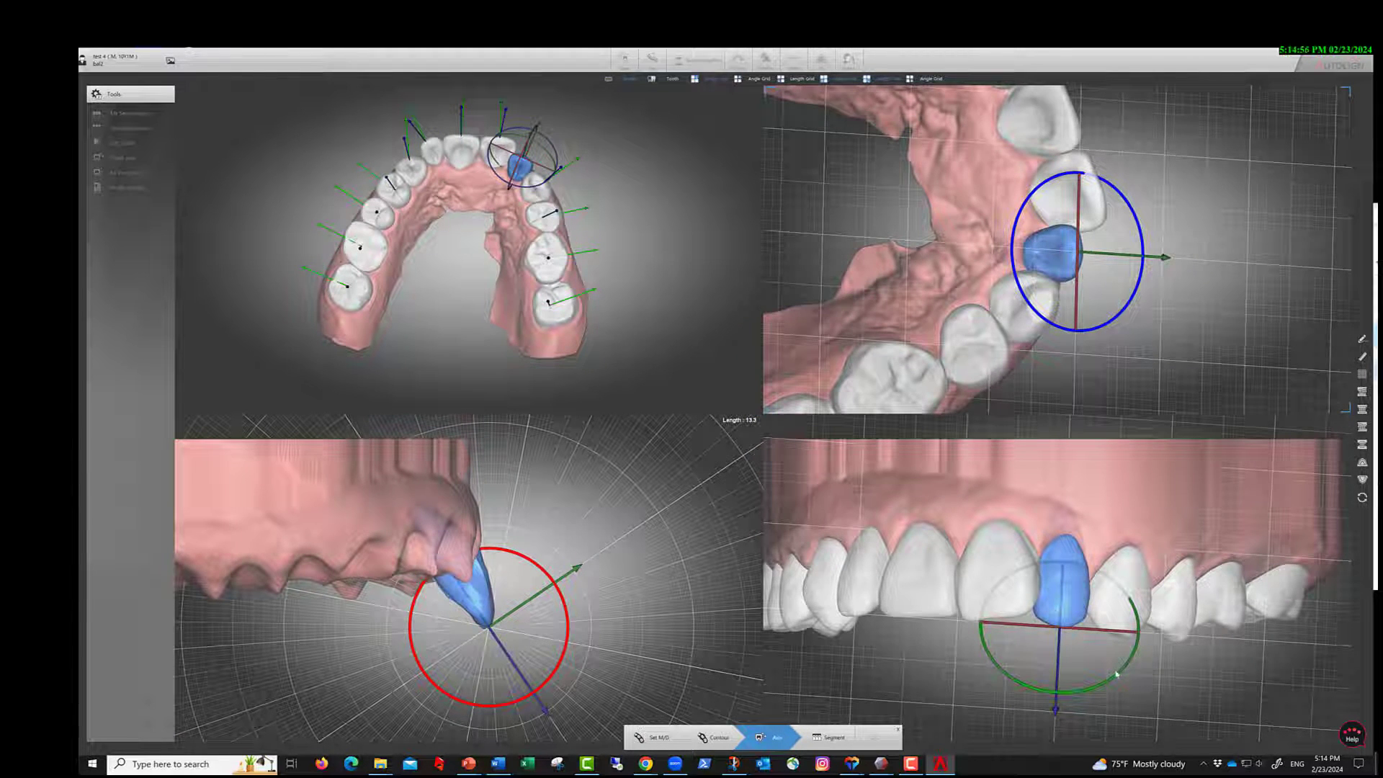
left_click_drag(1104, 686, 1106, 683)
middle_click_drag(913, 678, 1108, 666)
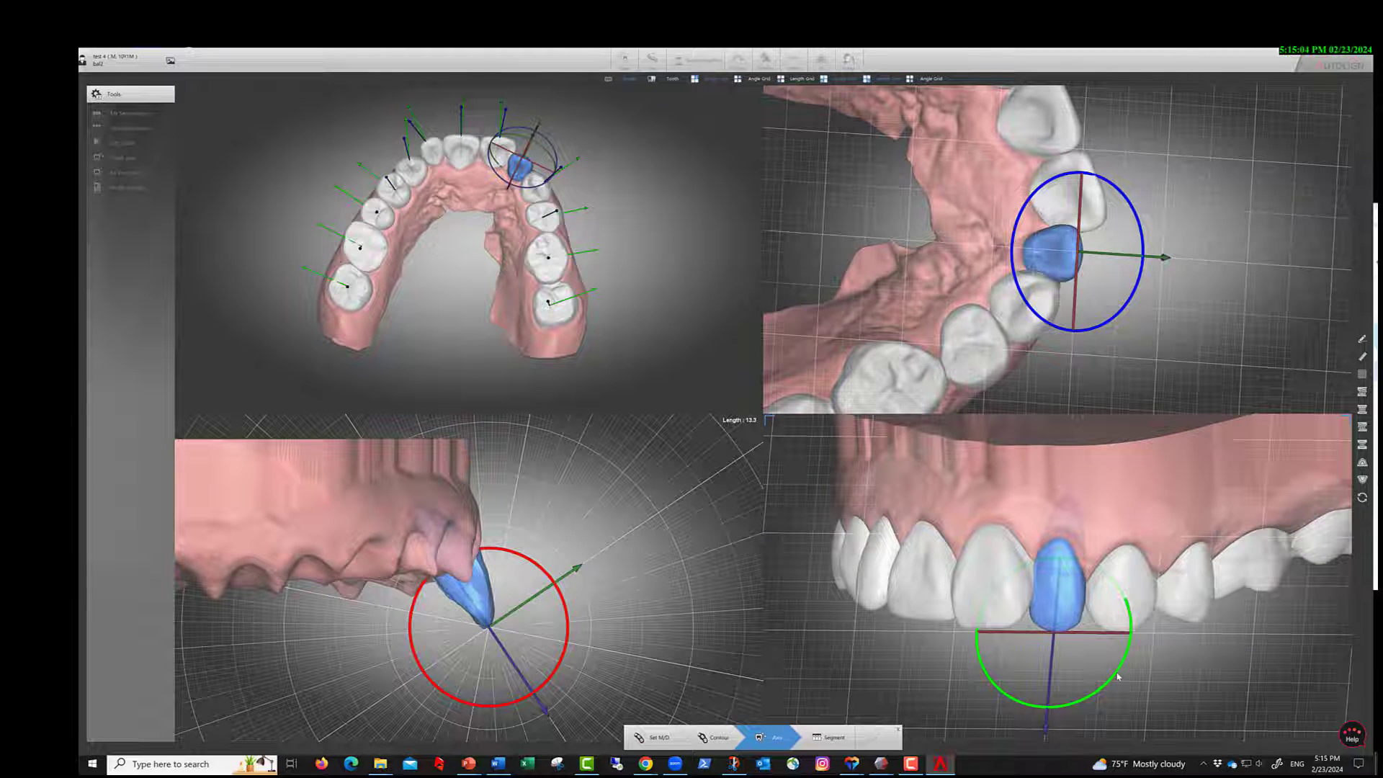
left_click_drag(1117, 676, 1117, 673)
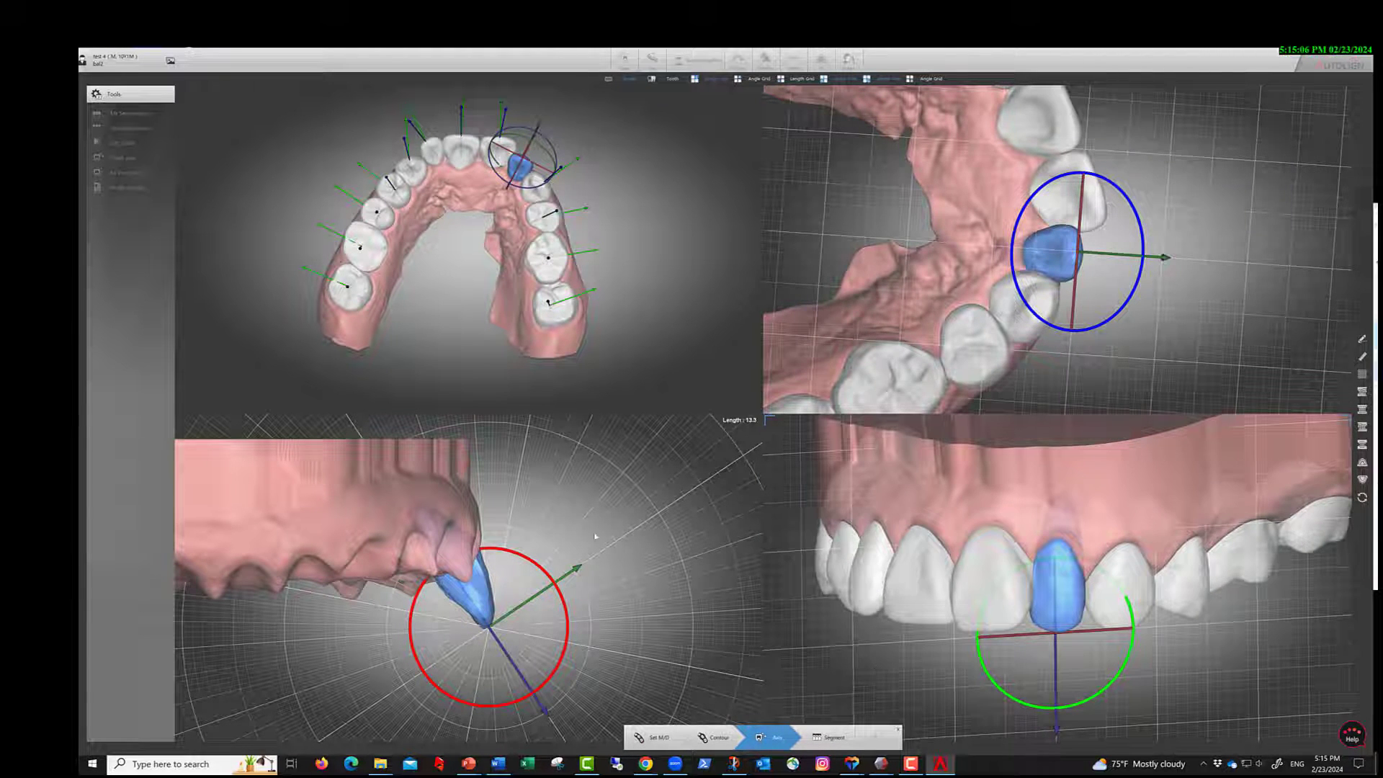
Correct the other central incisor's axis in the occlusal and front views, then run Segment.
left_click(429, 151)
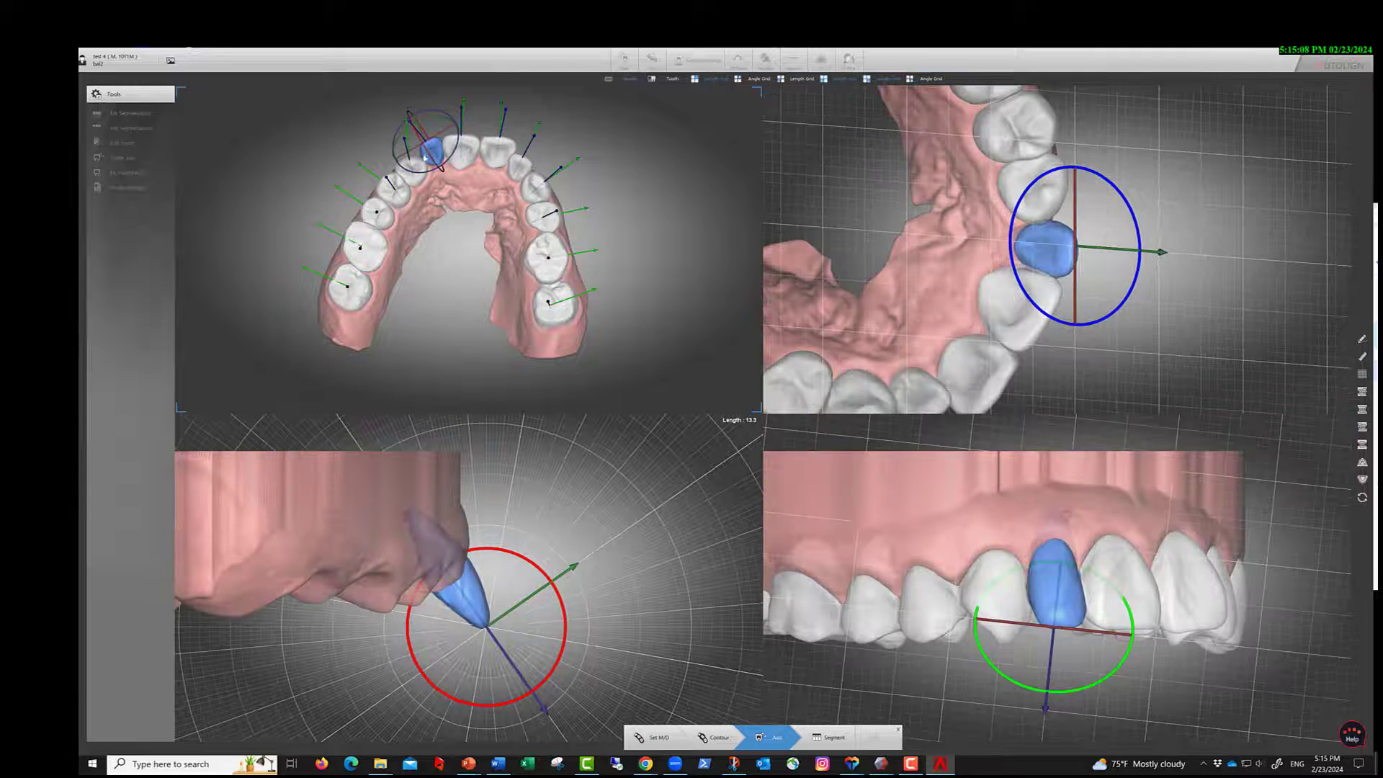
middle_click_drag(984, 690, 935, 685)
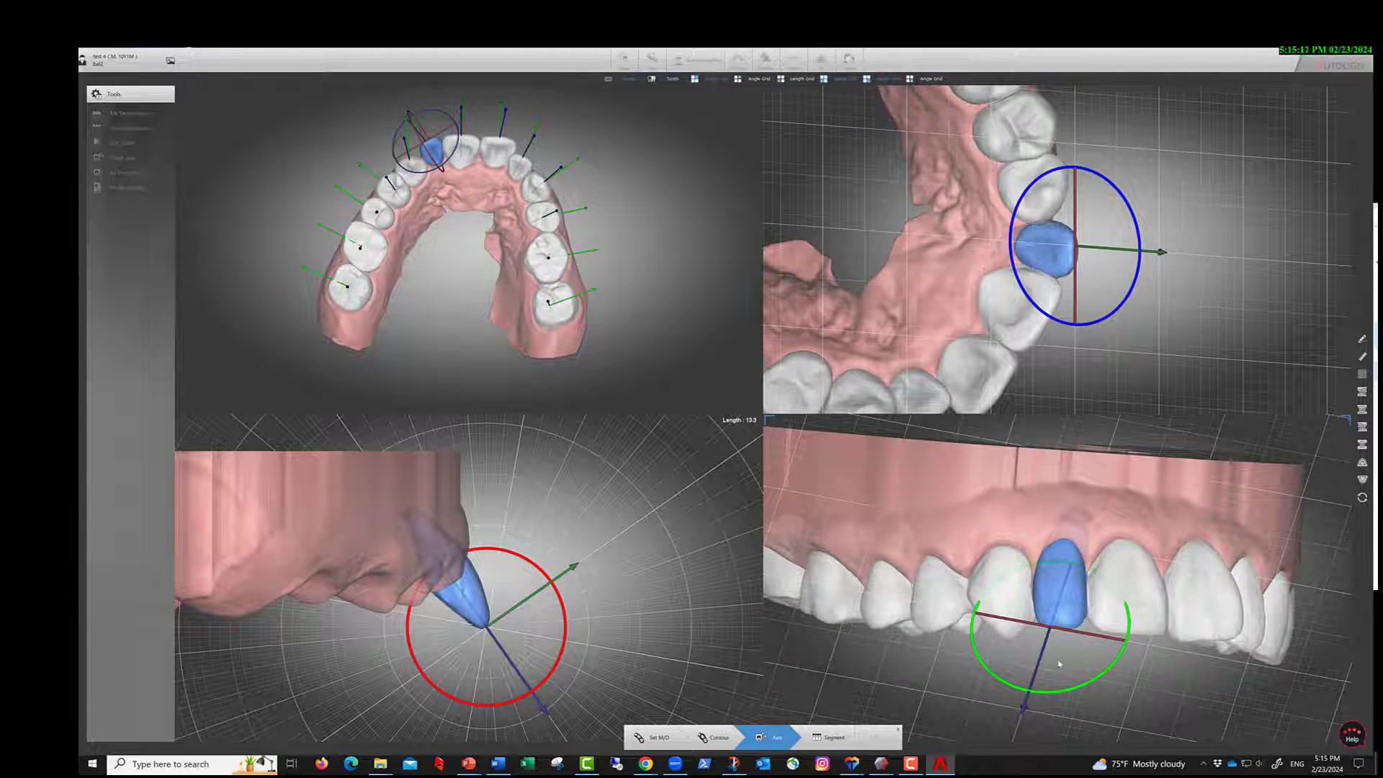
left_click_drag(1093, 328, 1066, 569)
left_click_drag(1127, 653, 1075, 570)
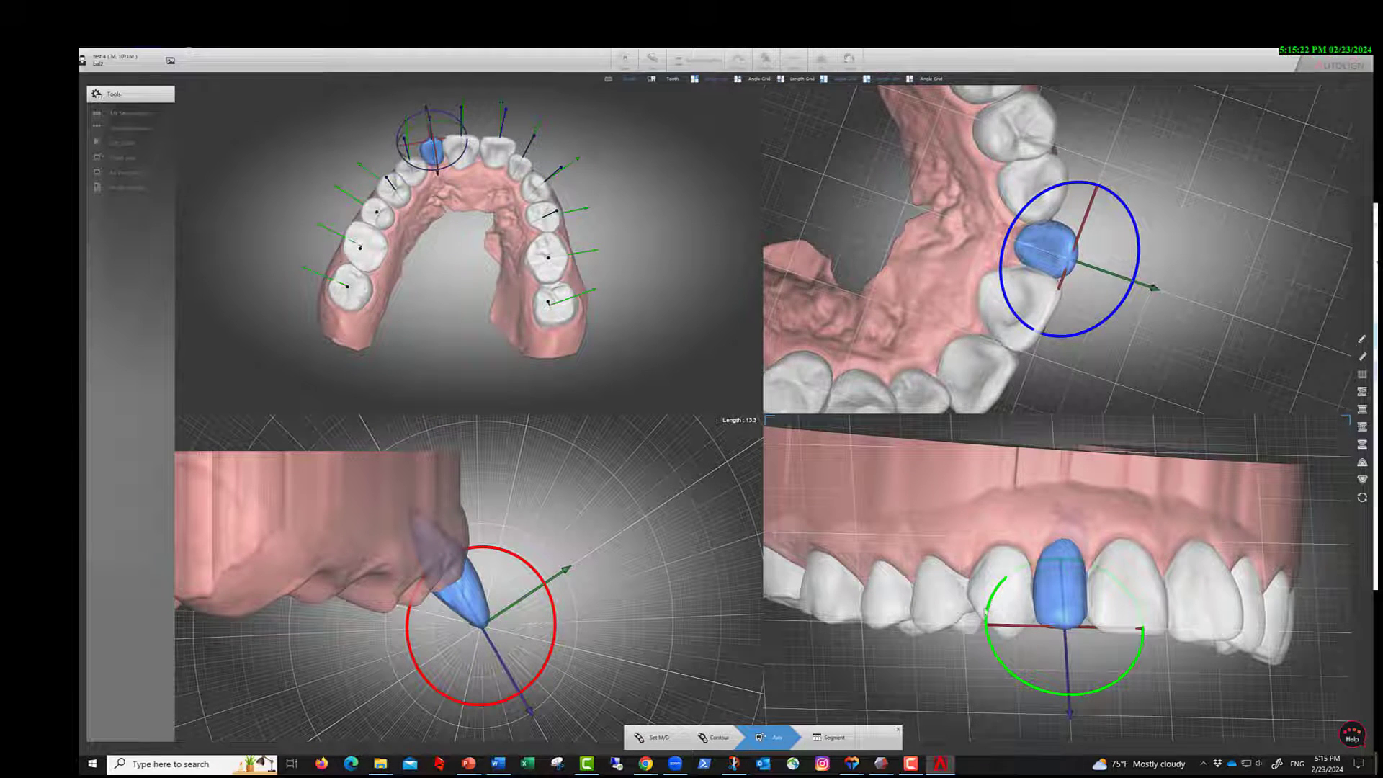
left_click(839, 742)
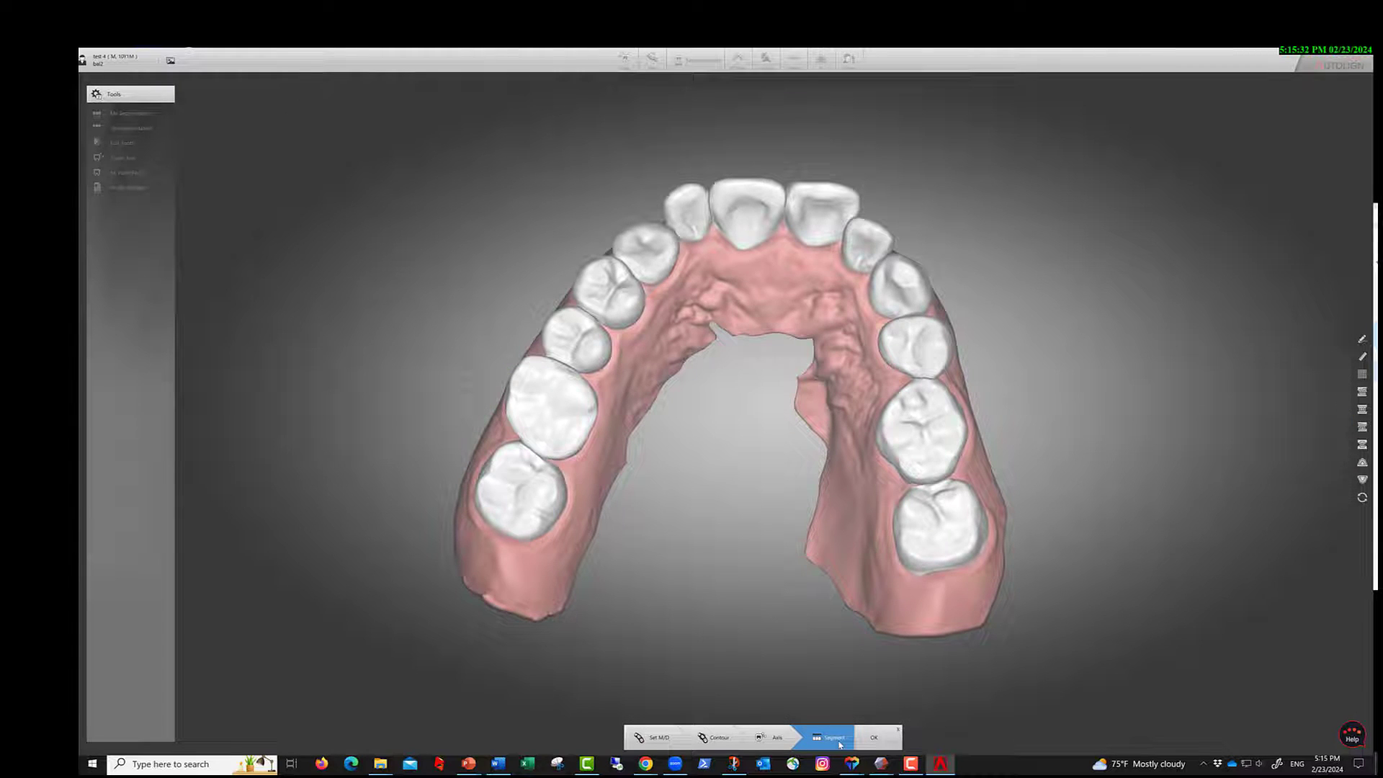
Accept the upper segmentation and begin placing contact points on the lower arch.
left_click(877, 736)
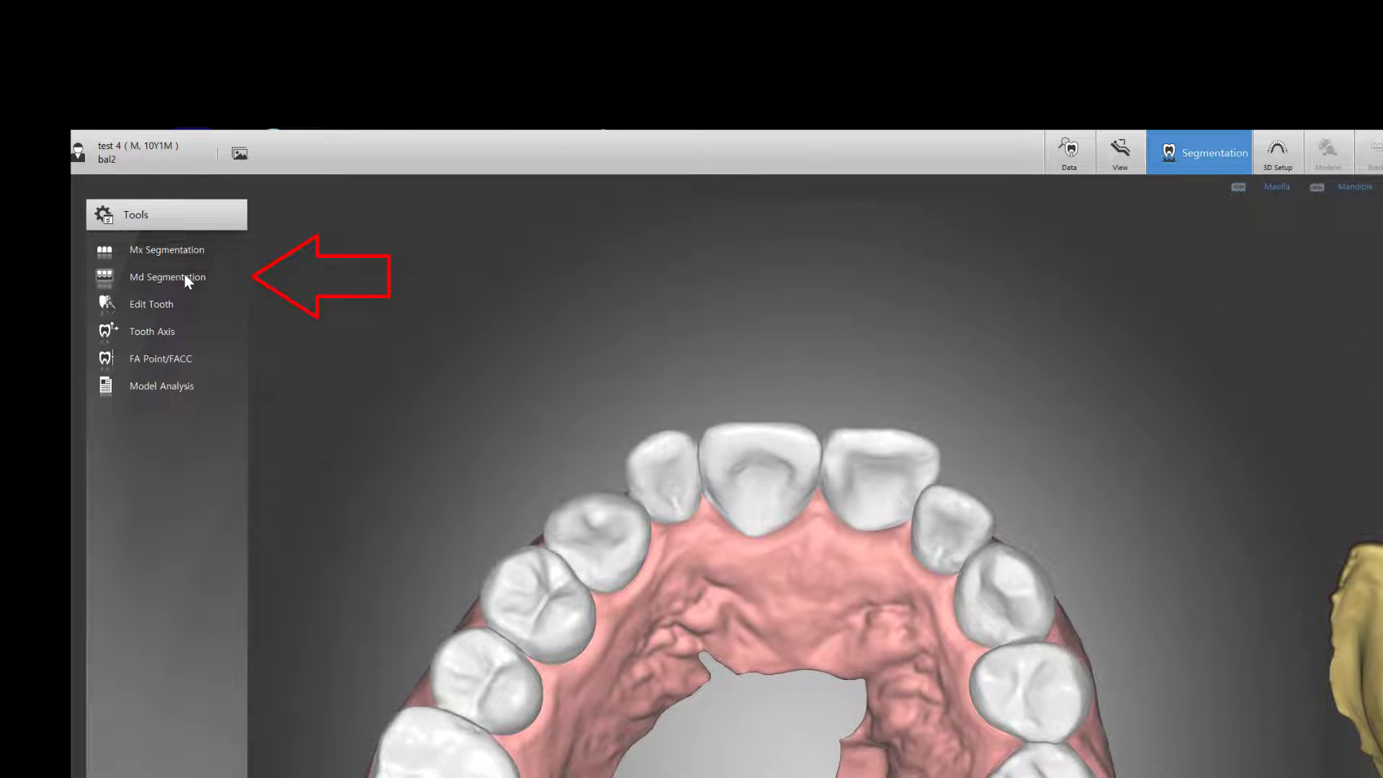
left_click(177, 250)
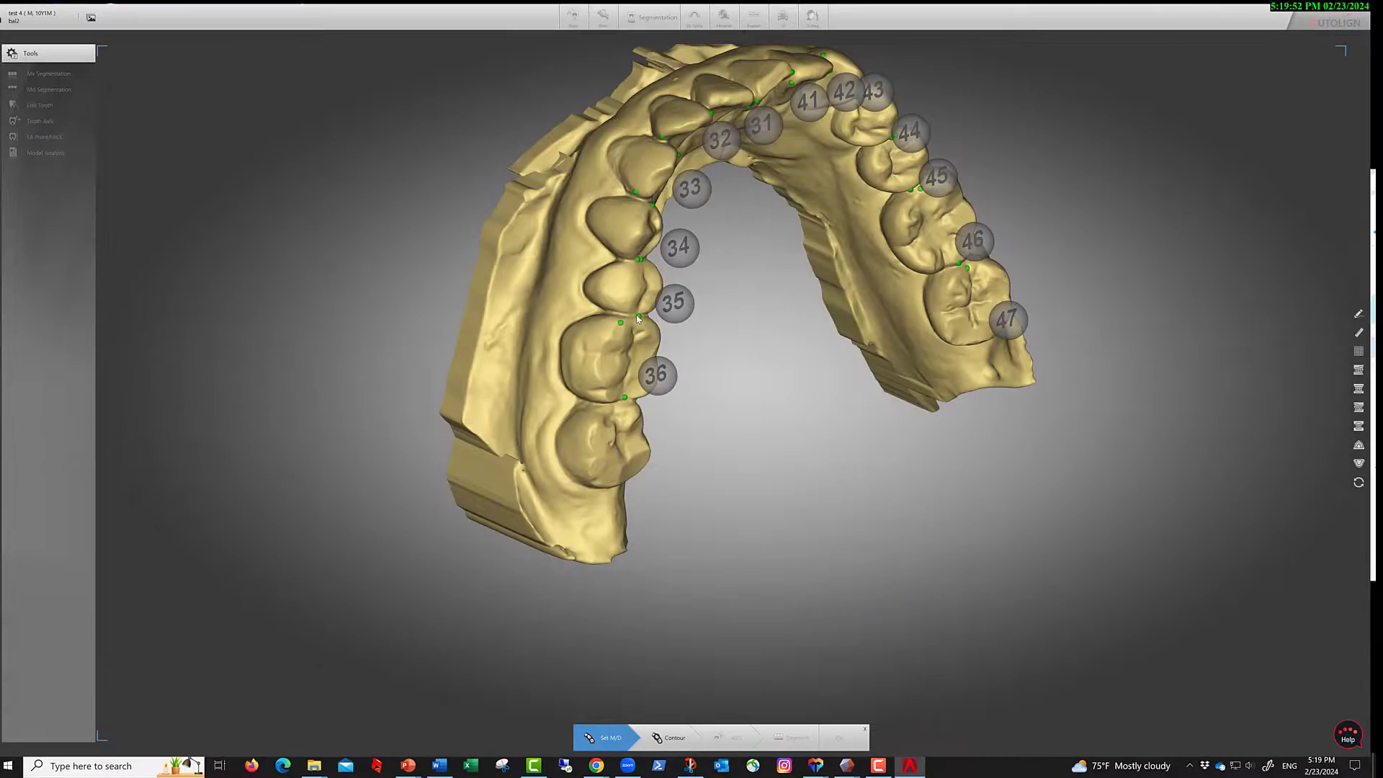
left_click(640, 316)
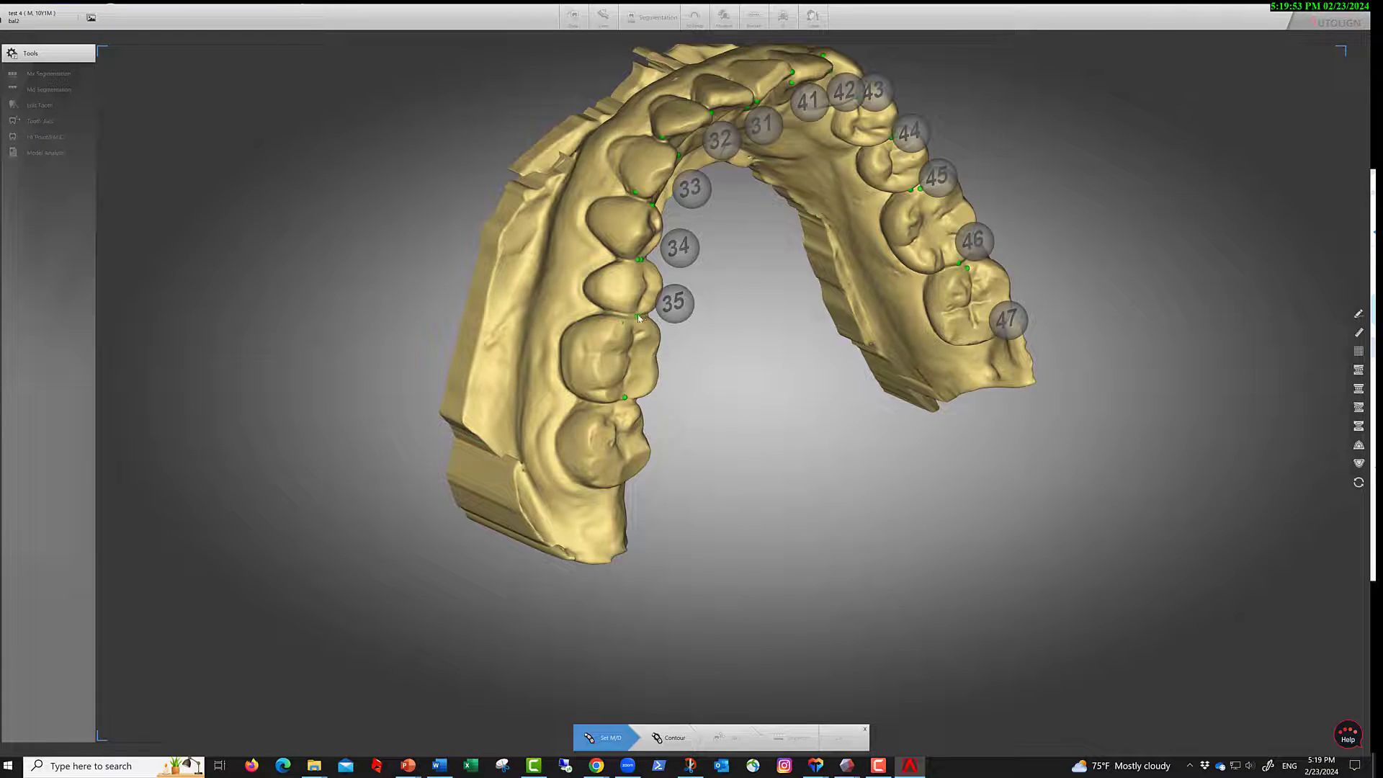
middle_click_drag(616, 412, 620, 481)
left_click(611, 473)
From an occlusal view, mark the contacts between teeth 35, 36 and 37 and 37's back end.
right_click_drag(629, 458, 152, 241)
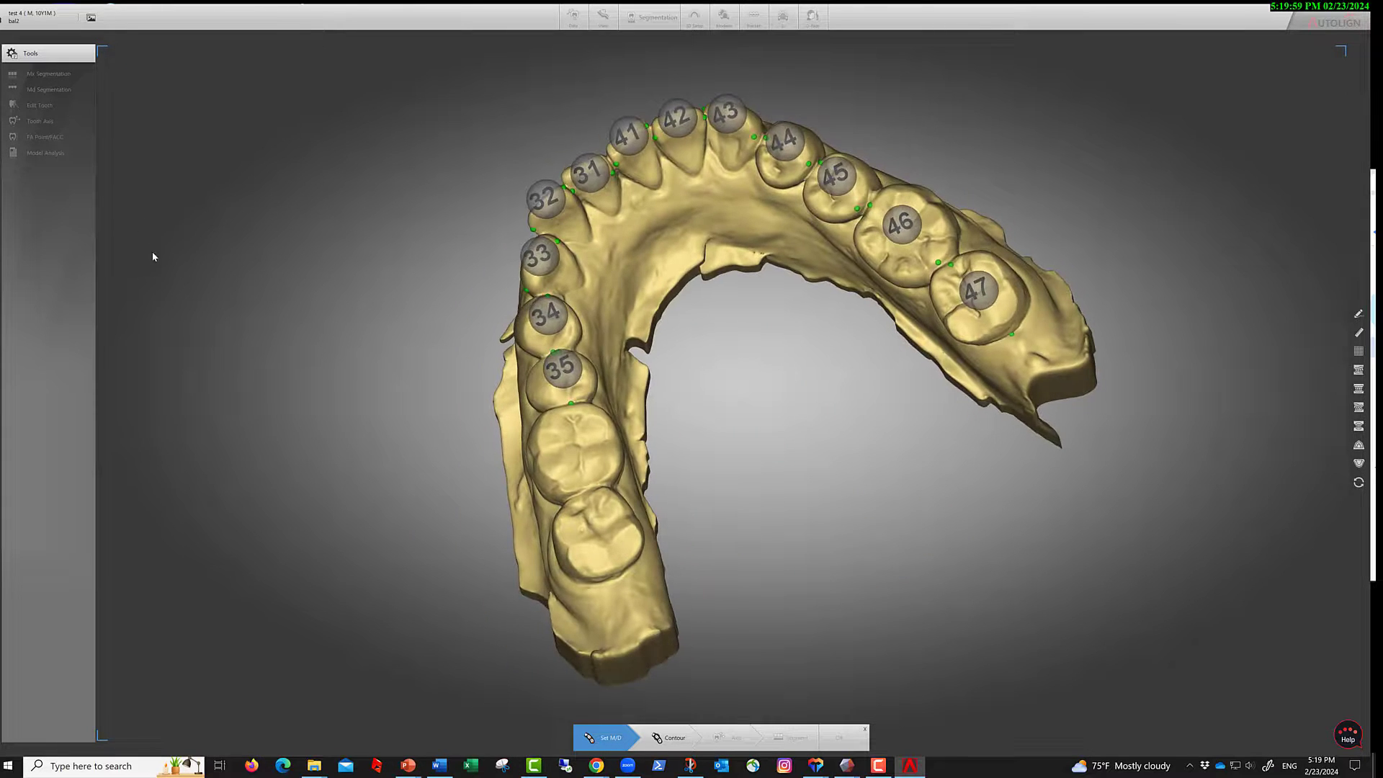
left_click(563, 406)
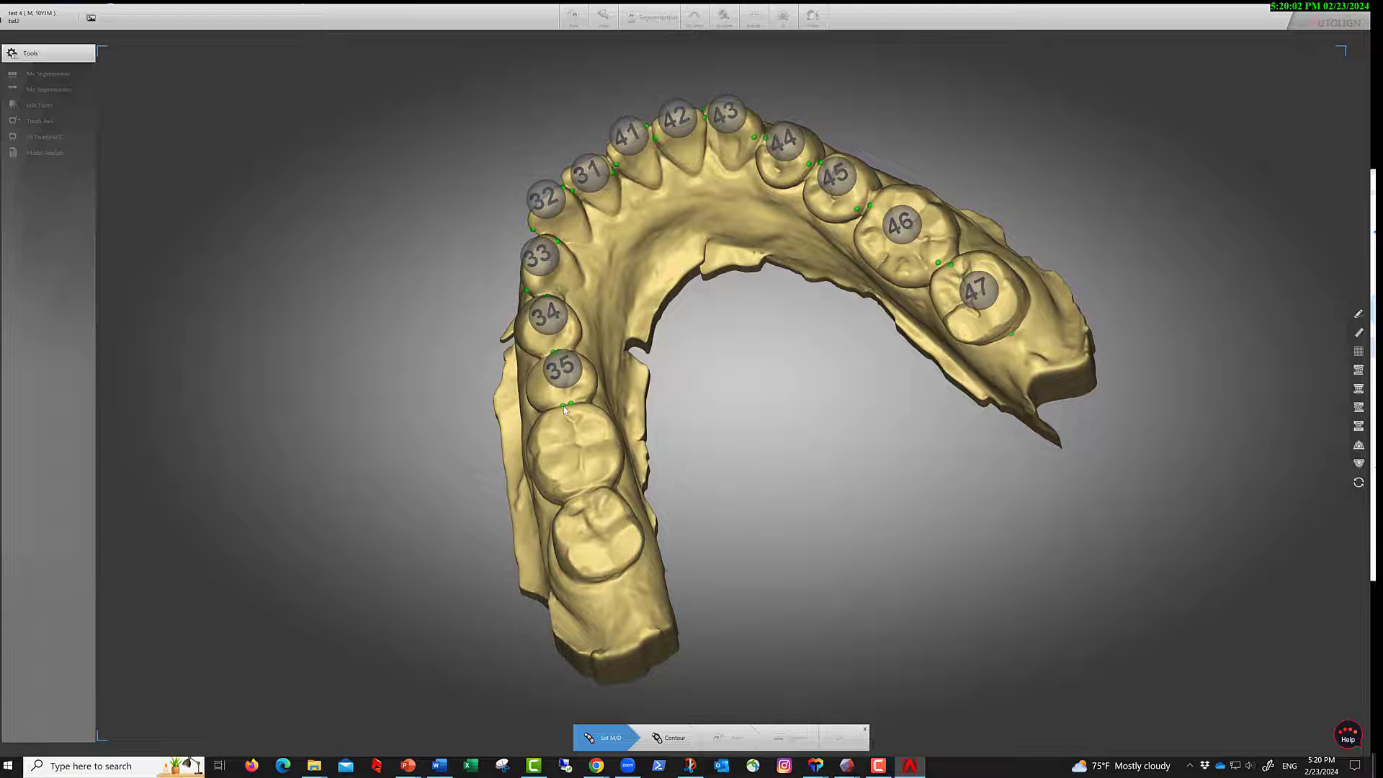
left_click(583, 488)
left_click(579, 495)
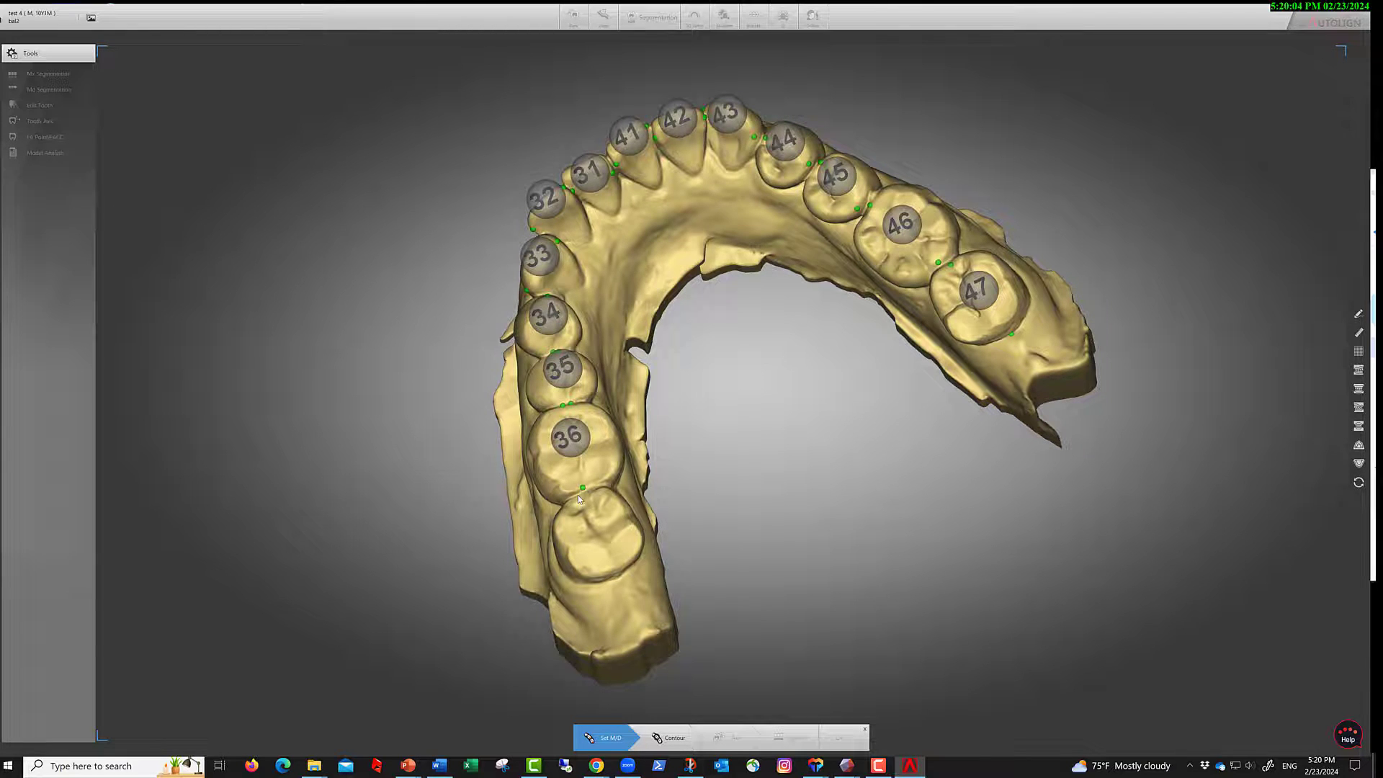
left_click(612, 571)
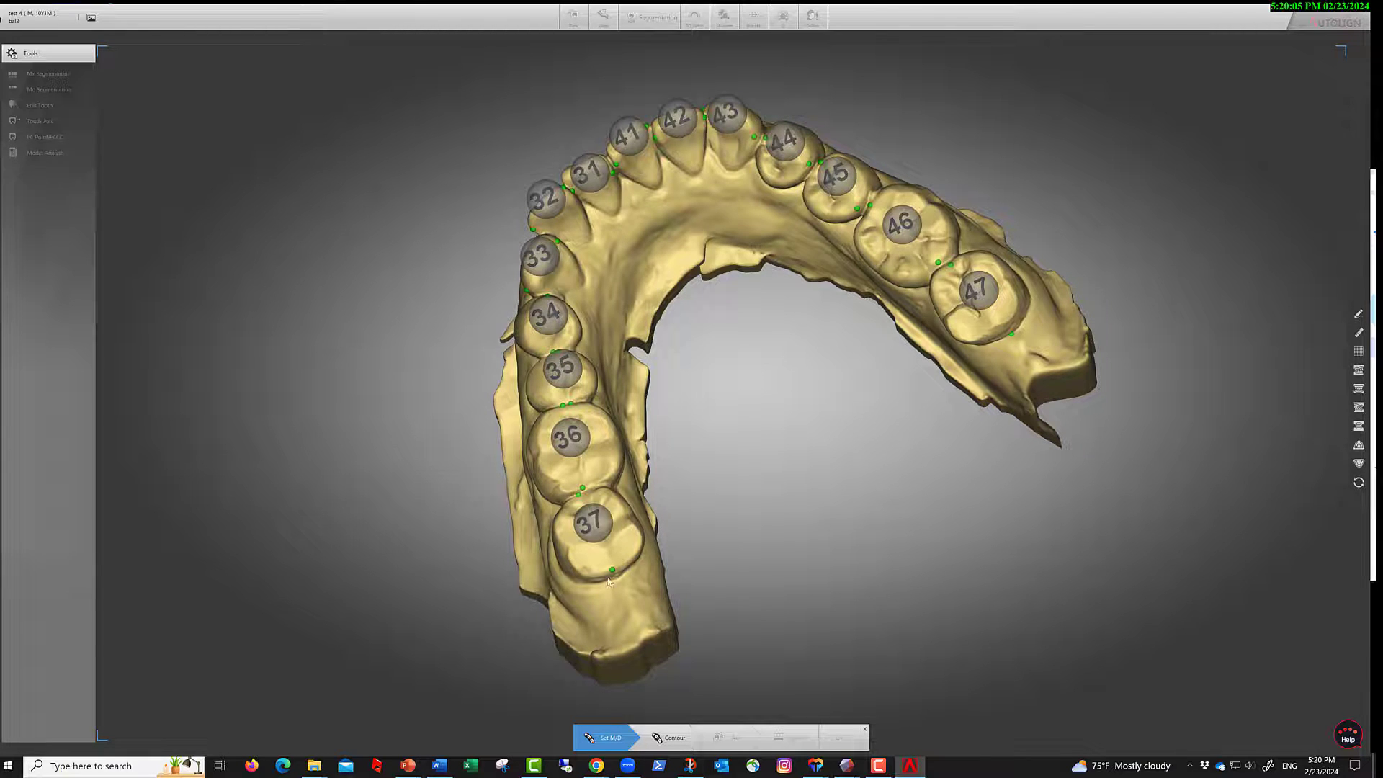
Generate contours around the lower teeth and tilt the arch to review them from the side.
left_click(673, 742)
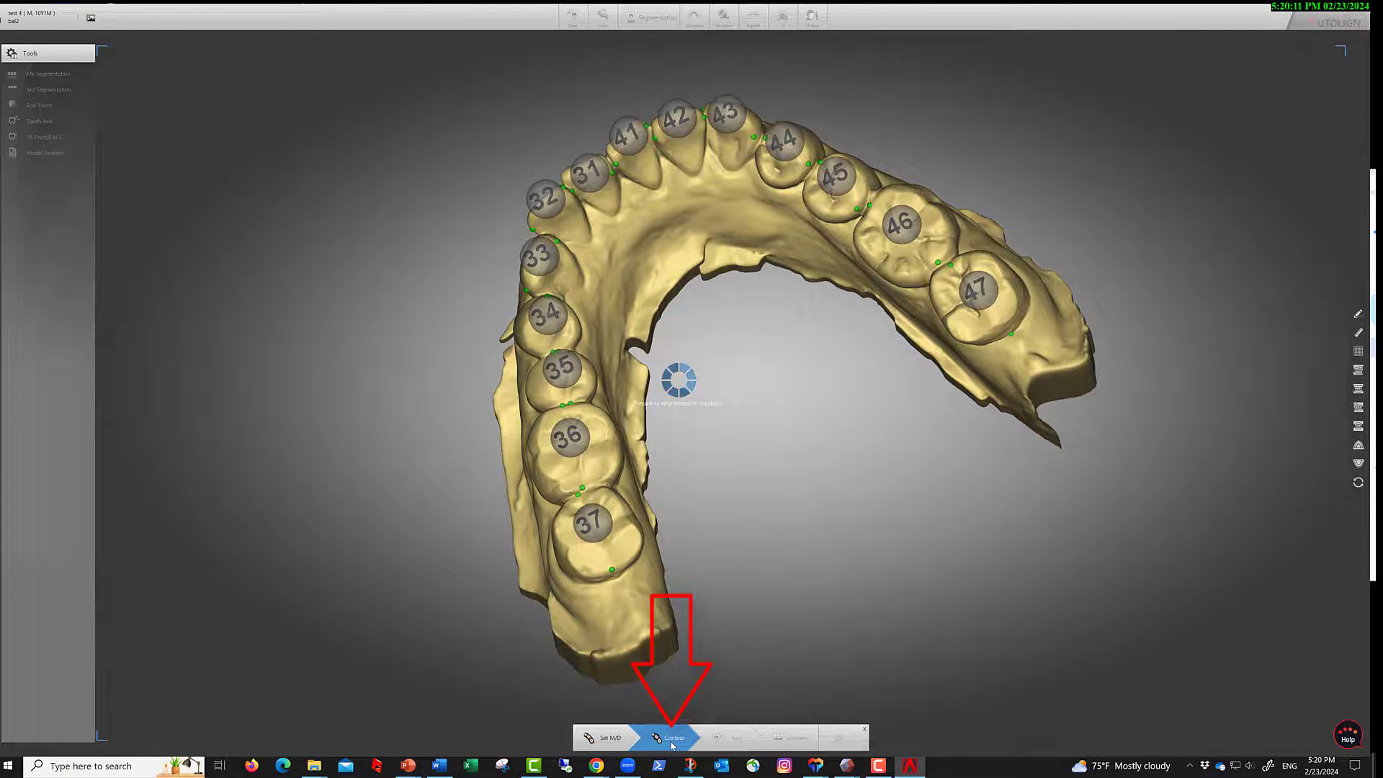
right_click_drag(957, 496, 1151, 424)
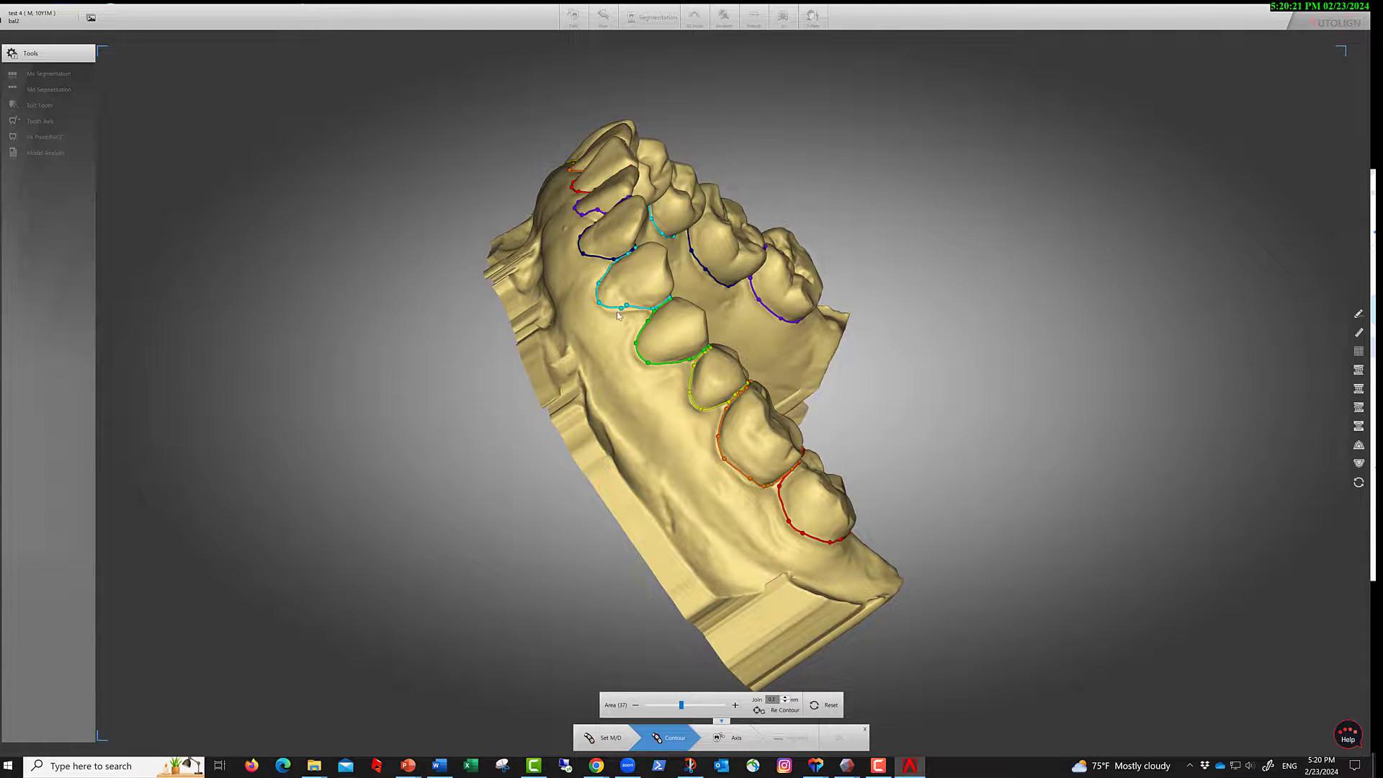